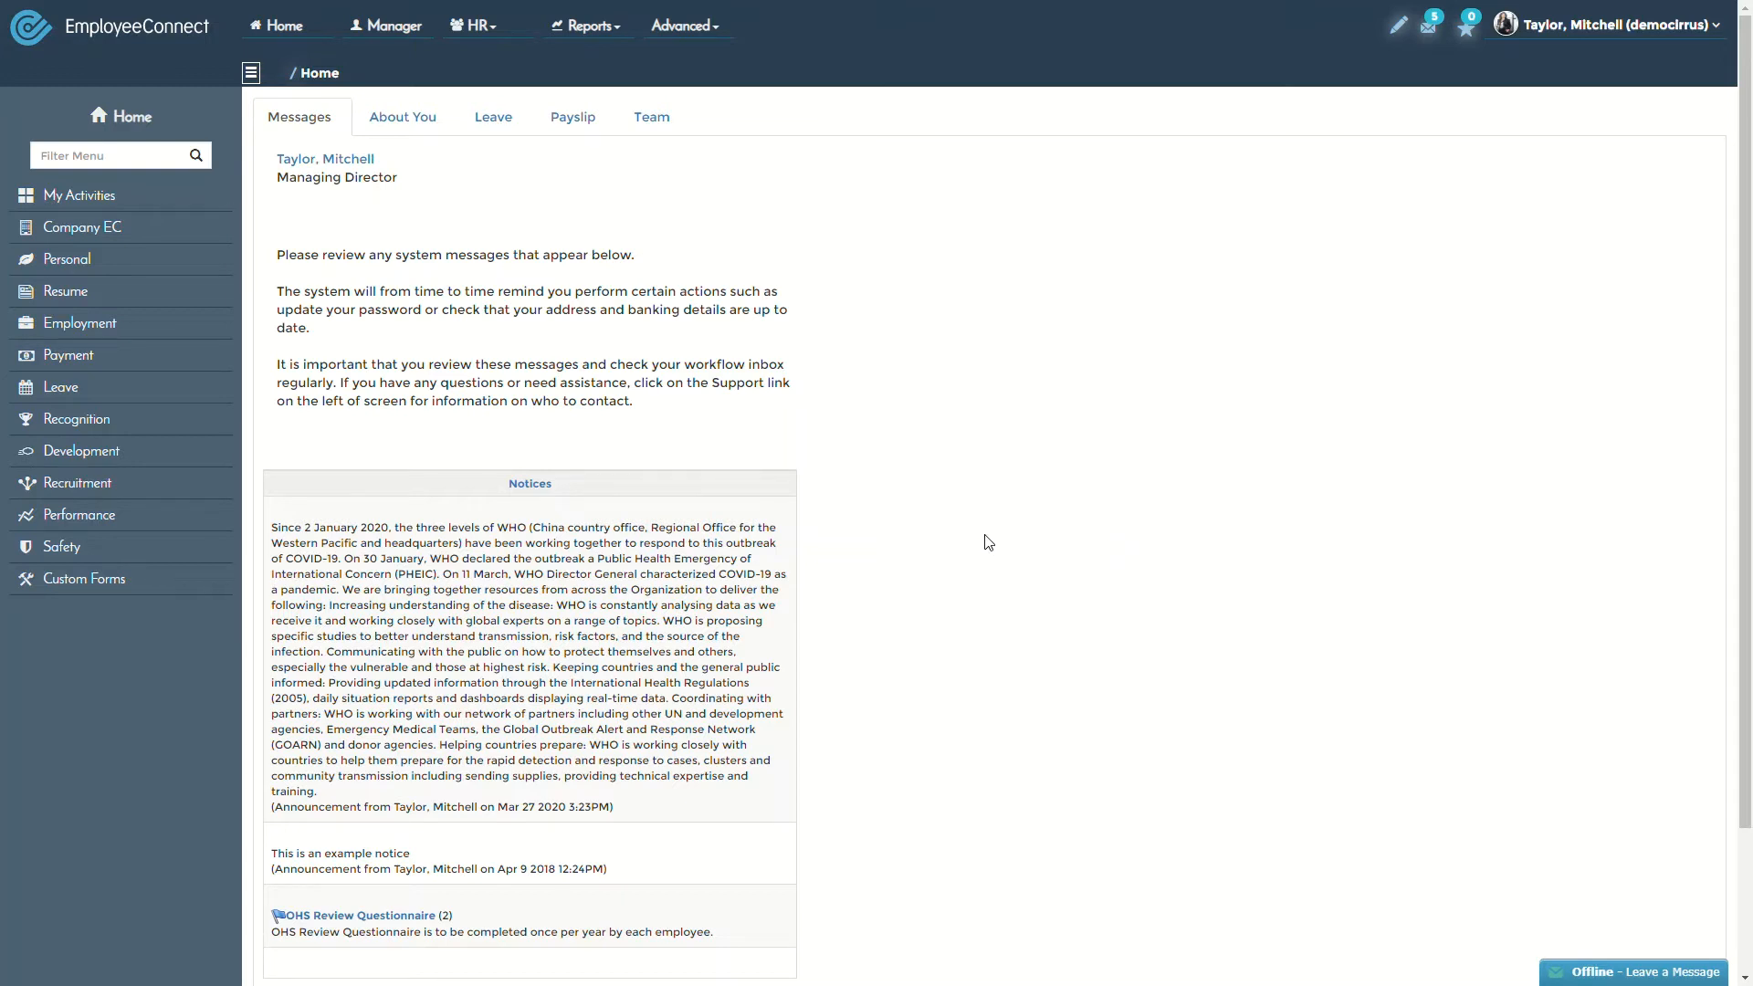
- Start a new custom form in the form builder and name it "My Custom Form 2"
left_click(700, 27)
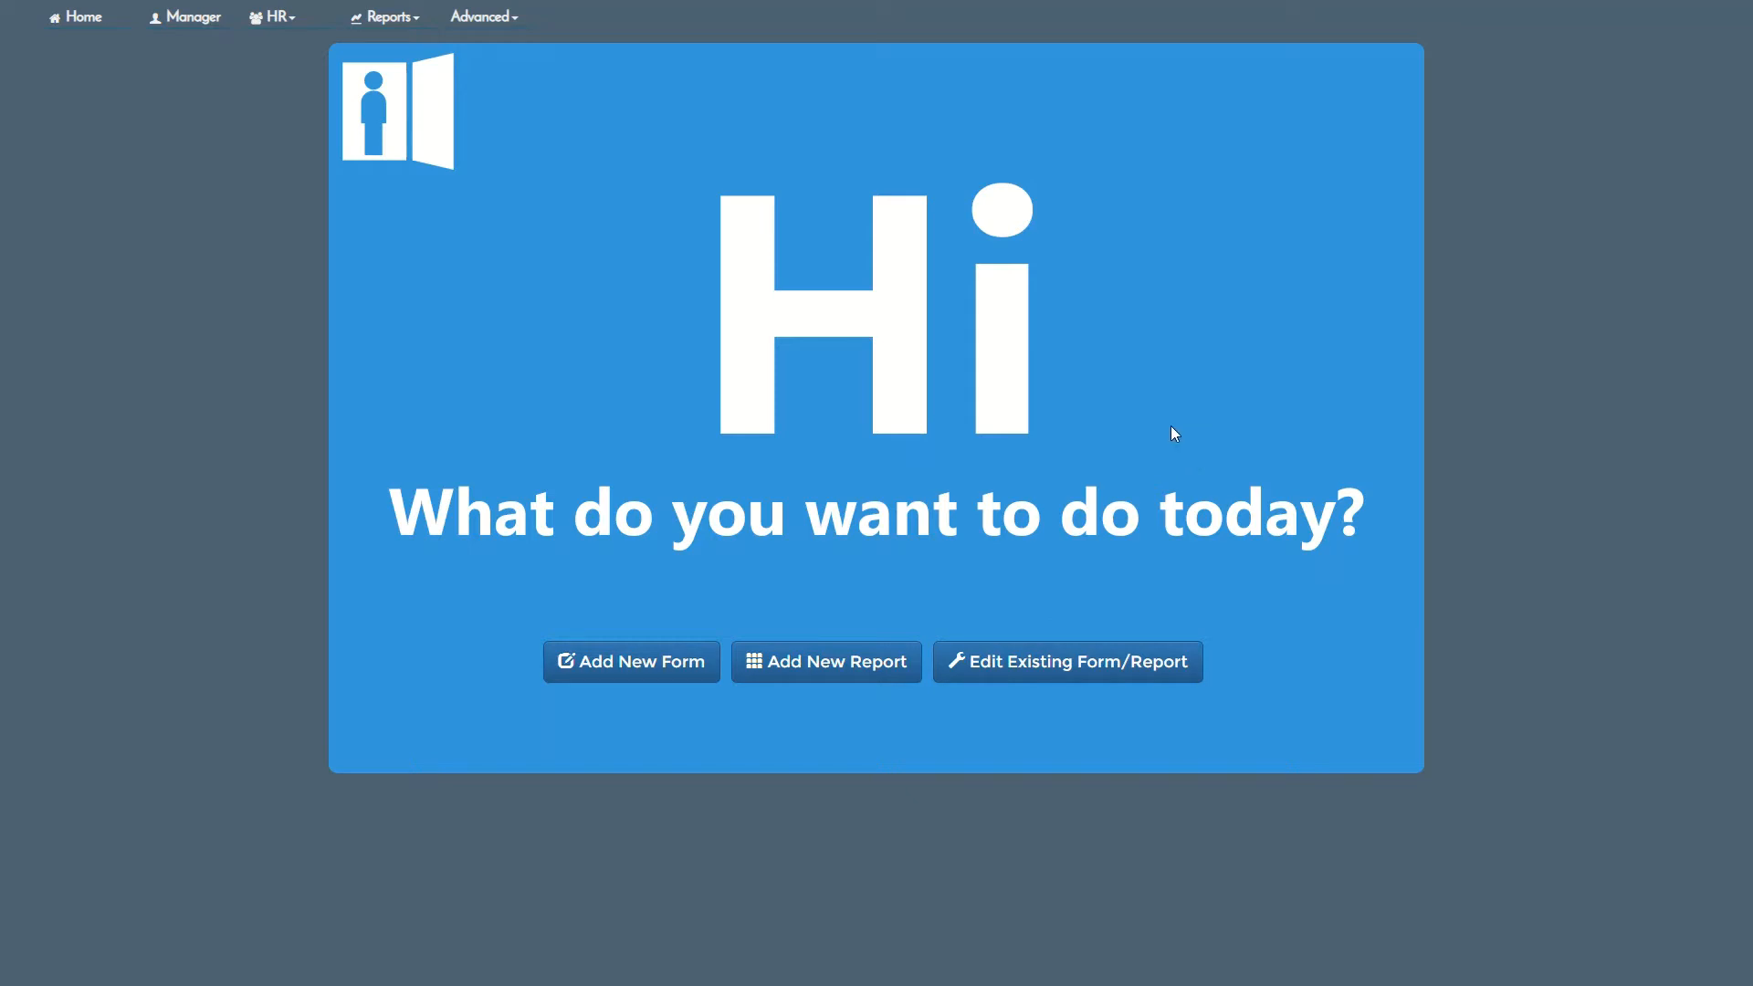
left_click(623, 668)
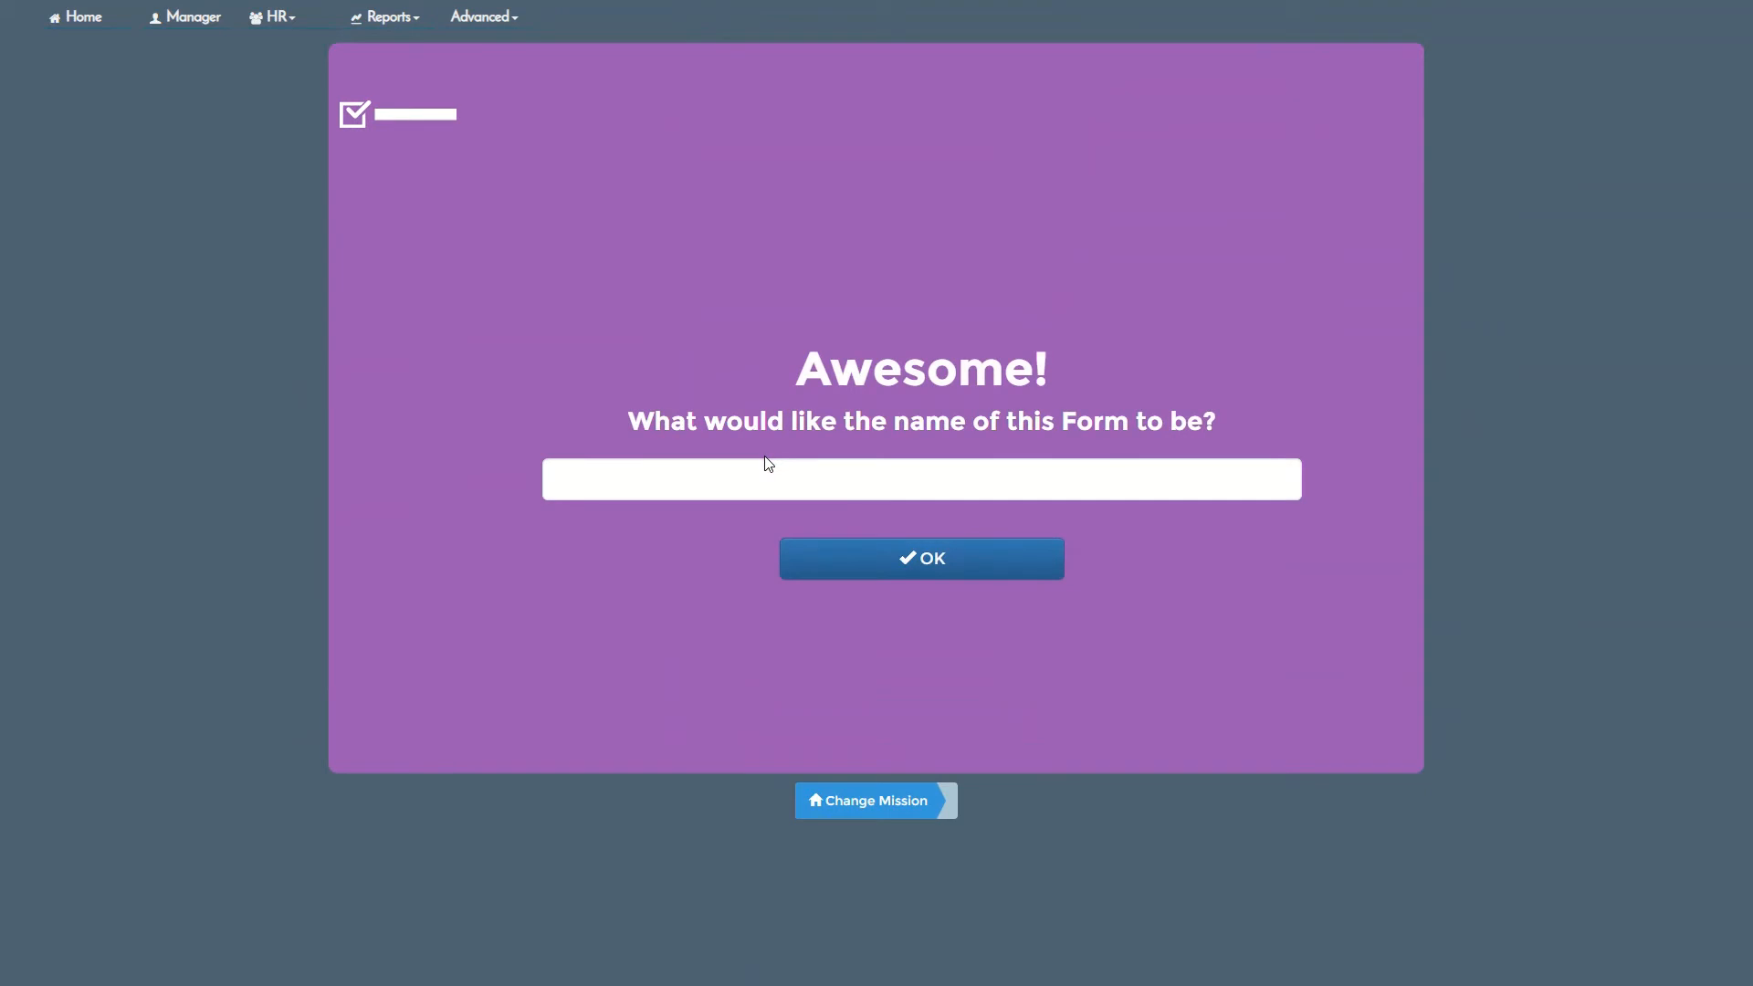
left_click(849, 484)
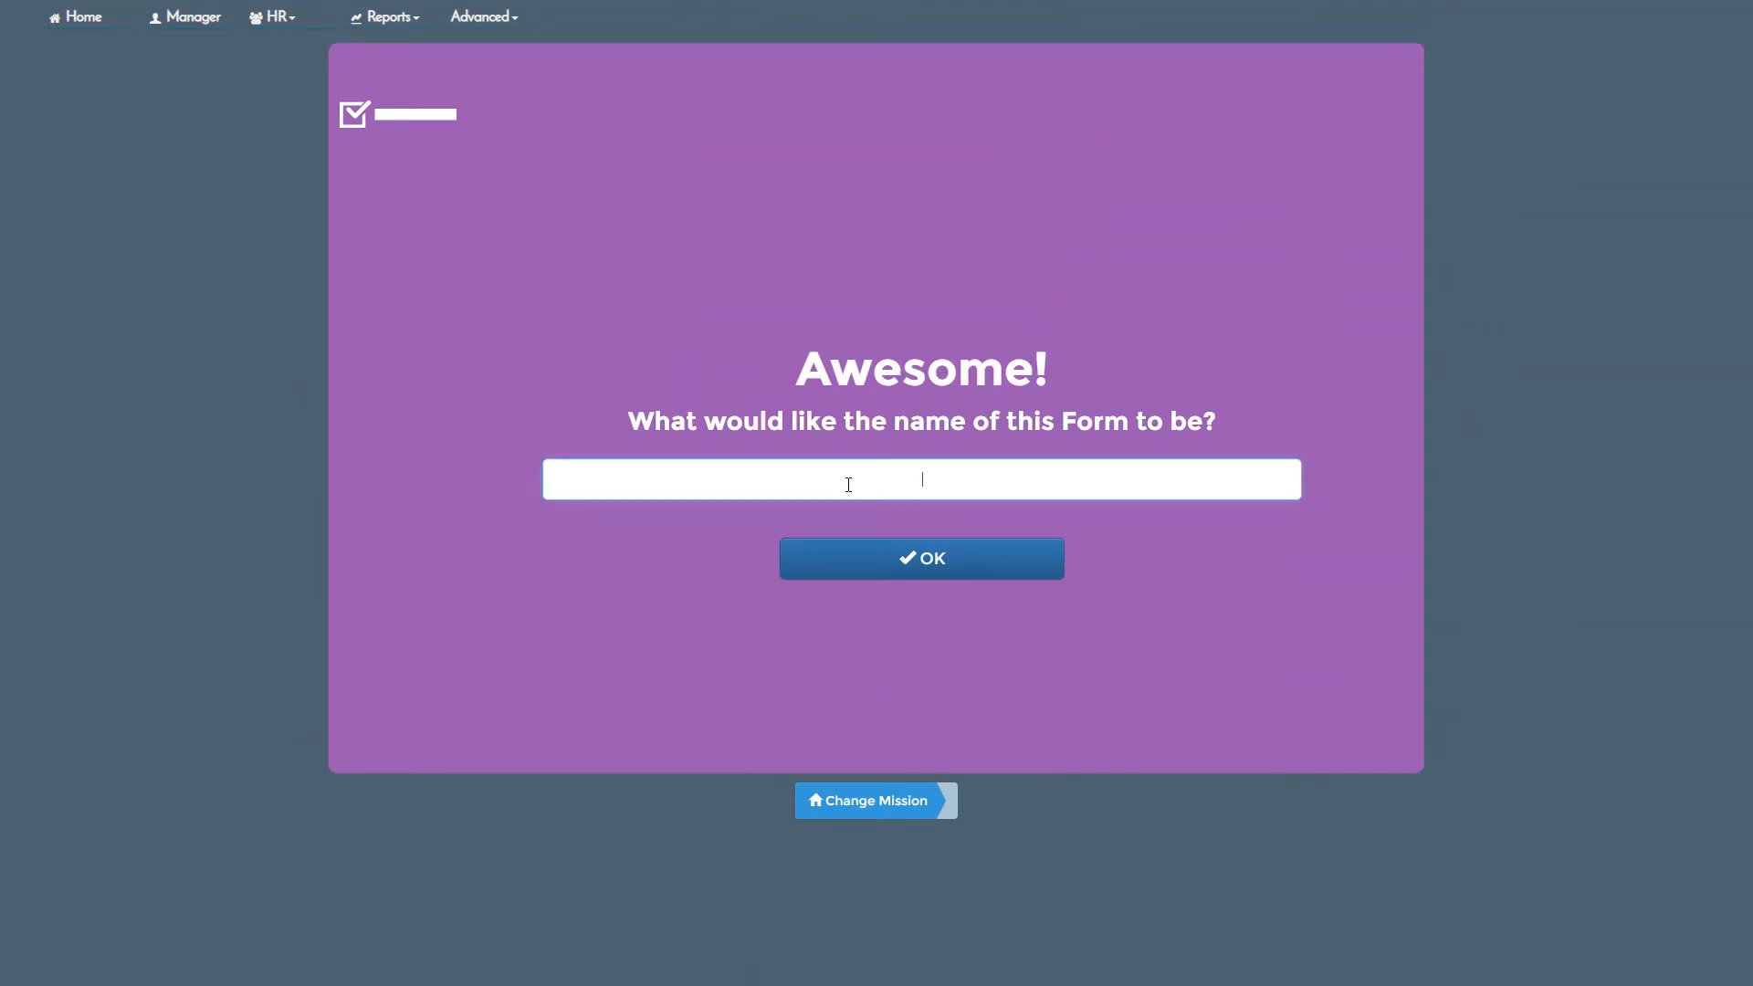
type("My Custom Form 2")
left_click(933, 568)
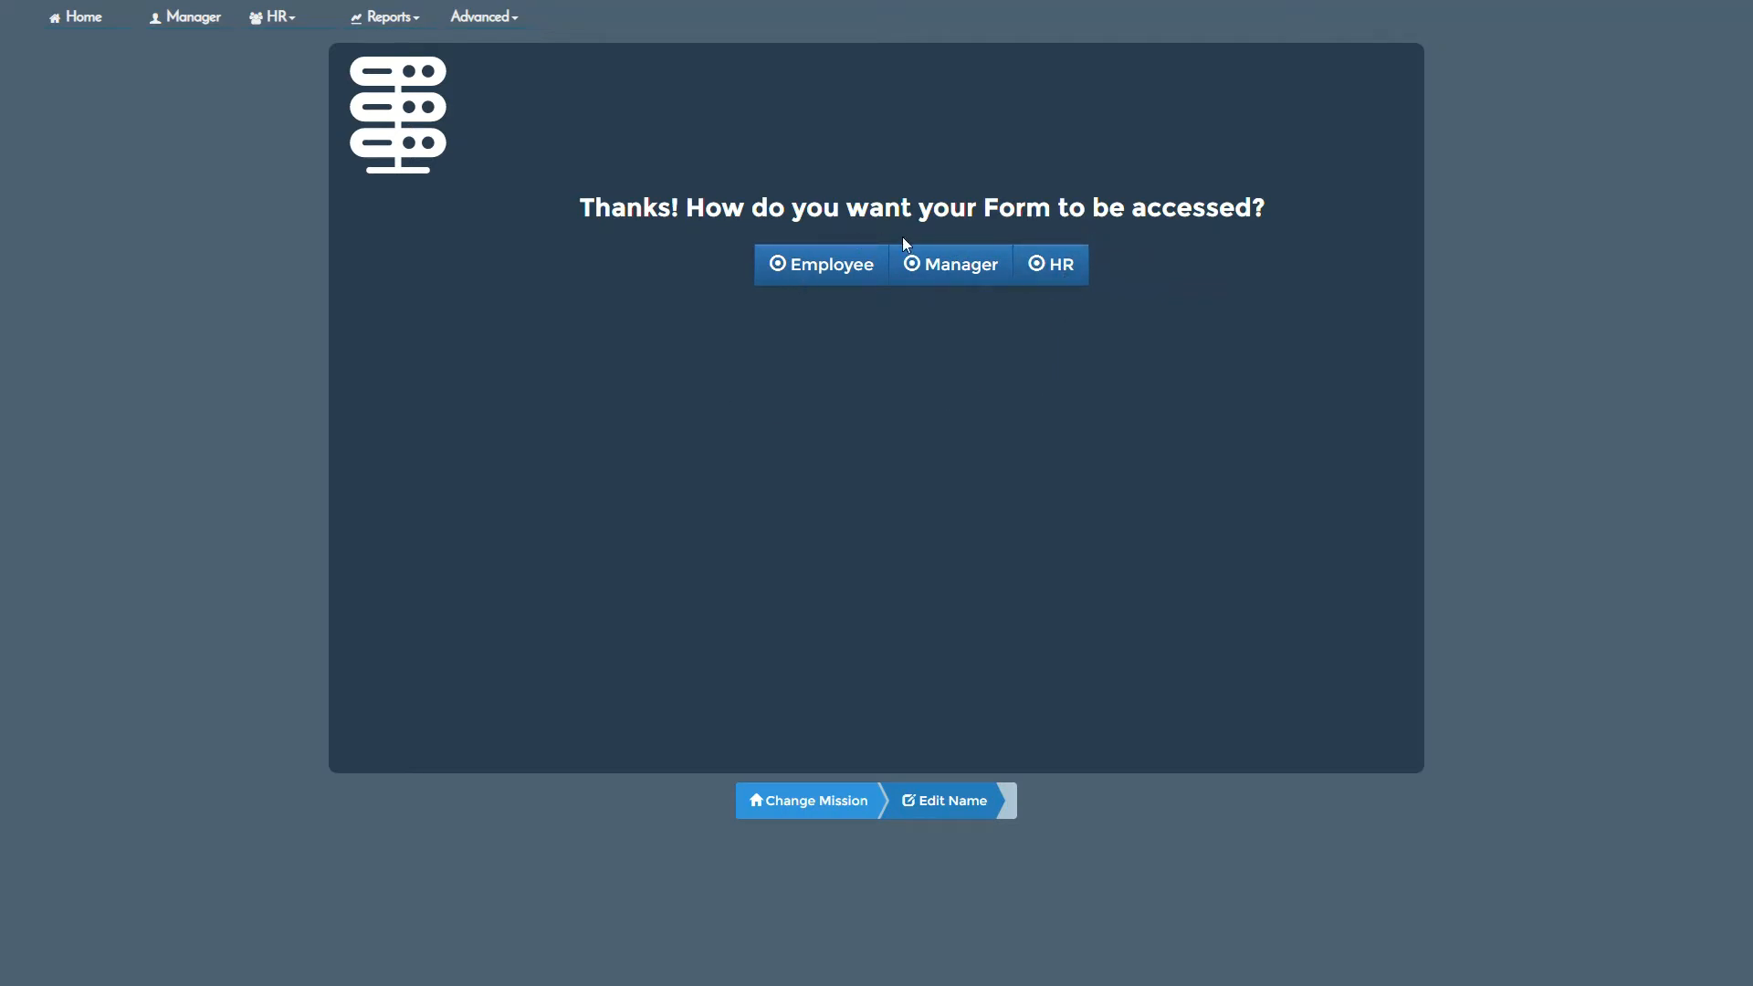
- Make the form accessible through Manager and link it to the Recruitment_State_manager workflow process
left_click(954, 274)
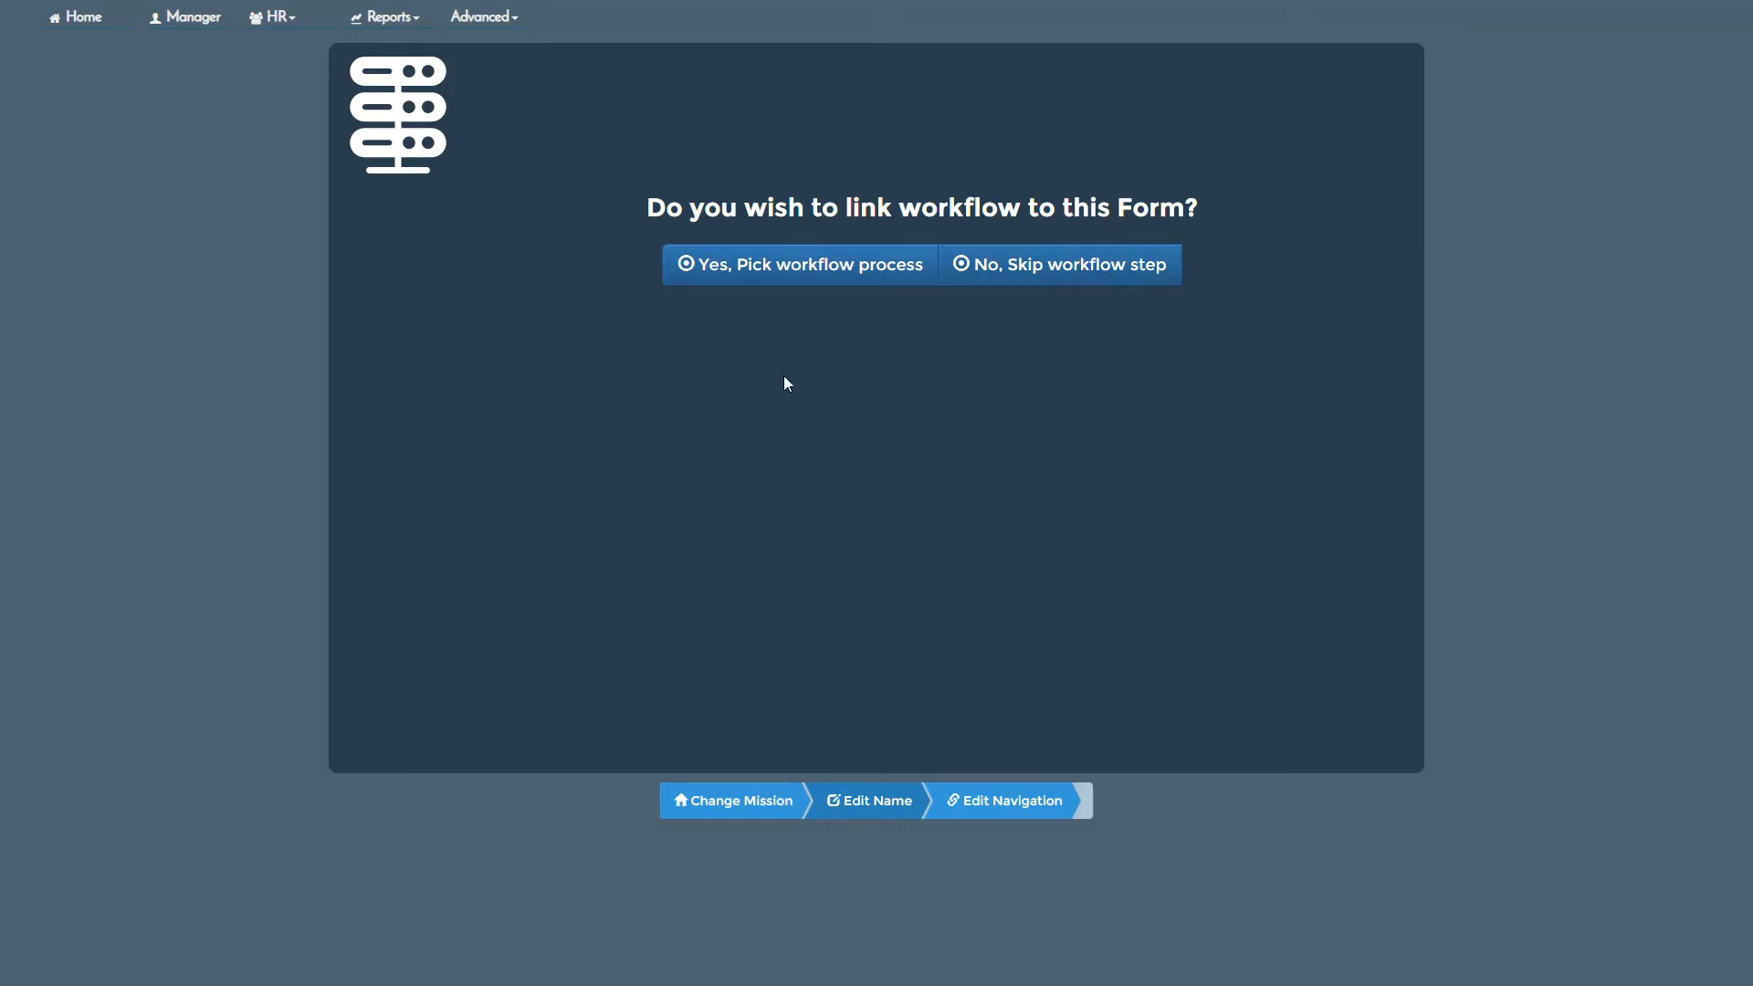
left_click(818, 278)
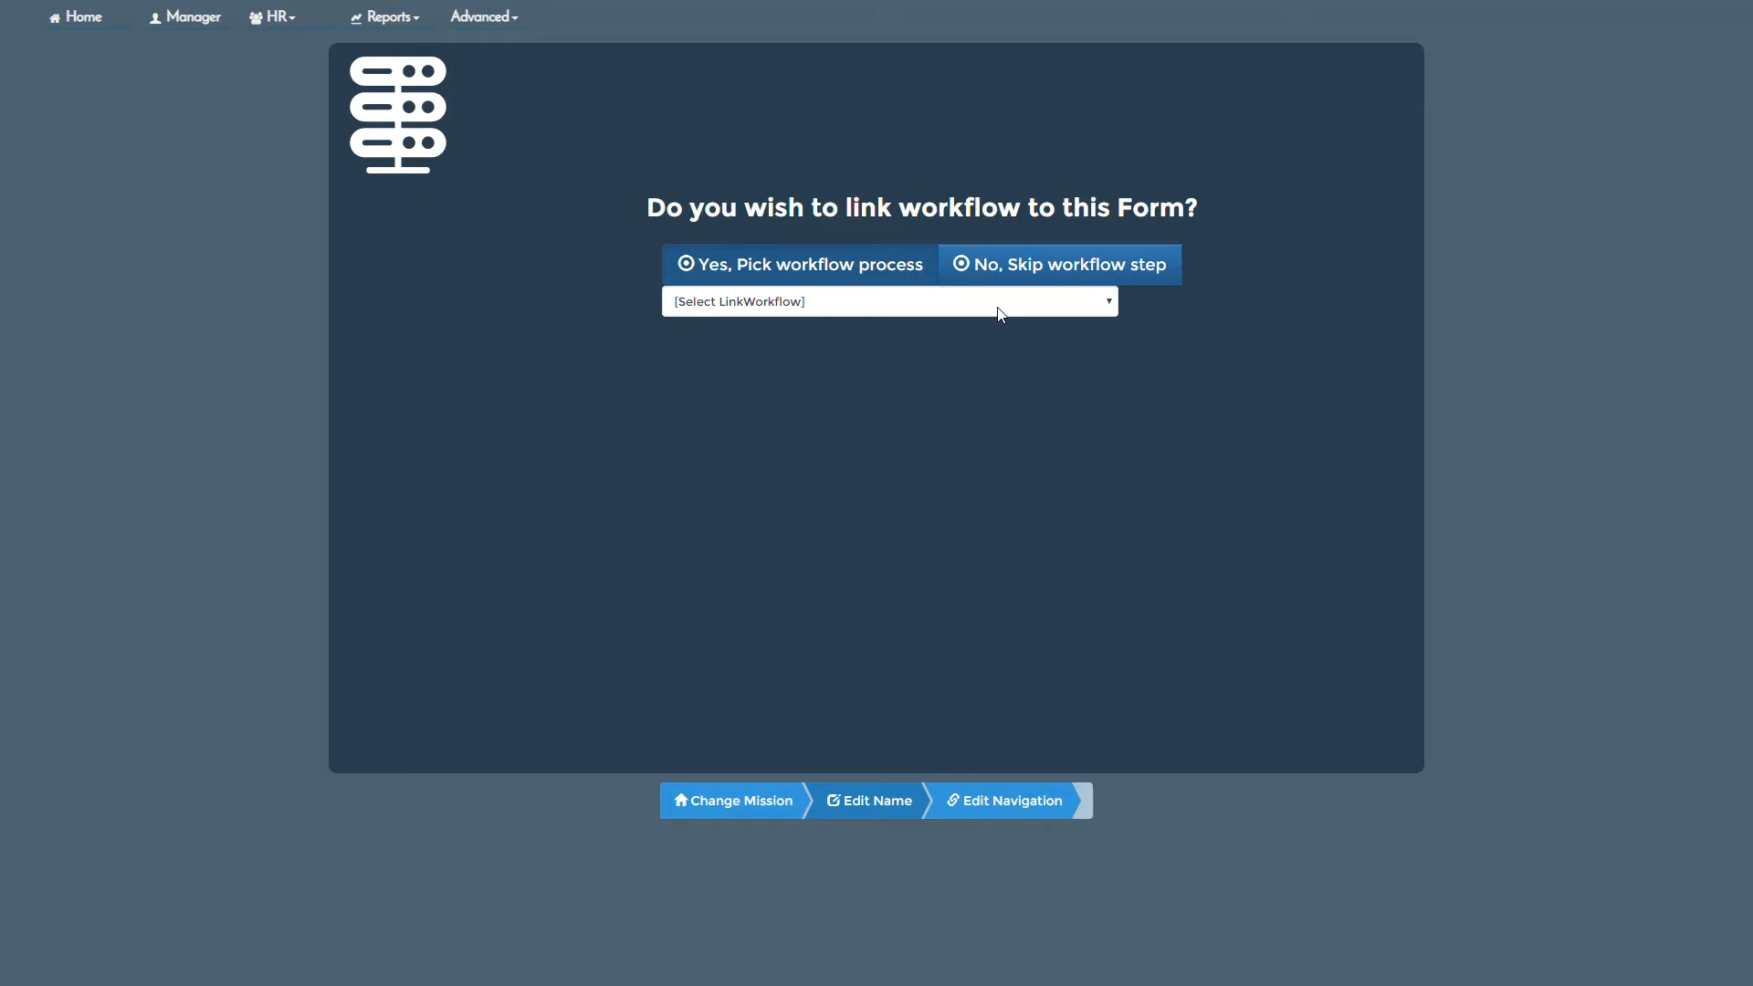
left_click(965, 346)
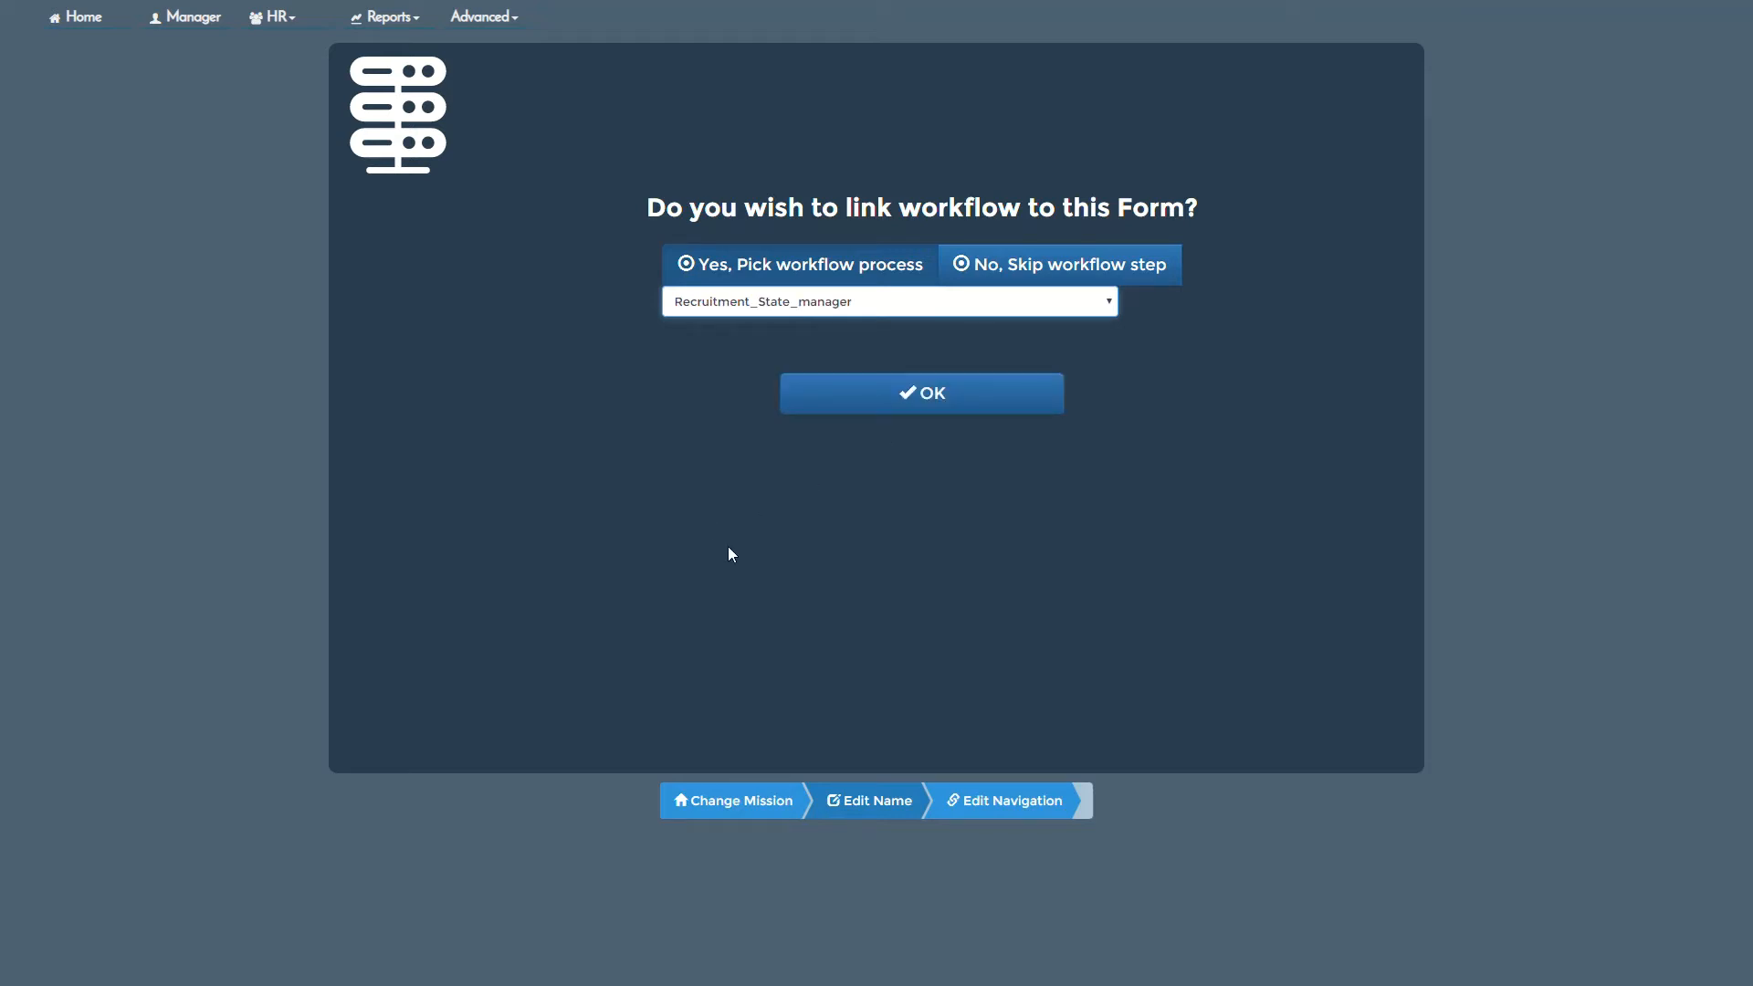
left_click(874, 406)
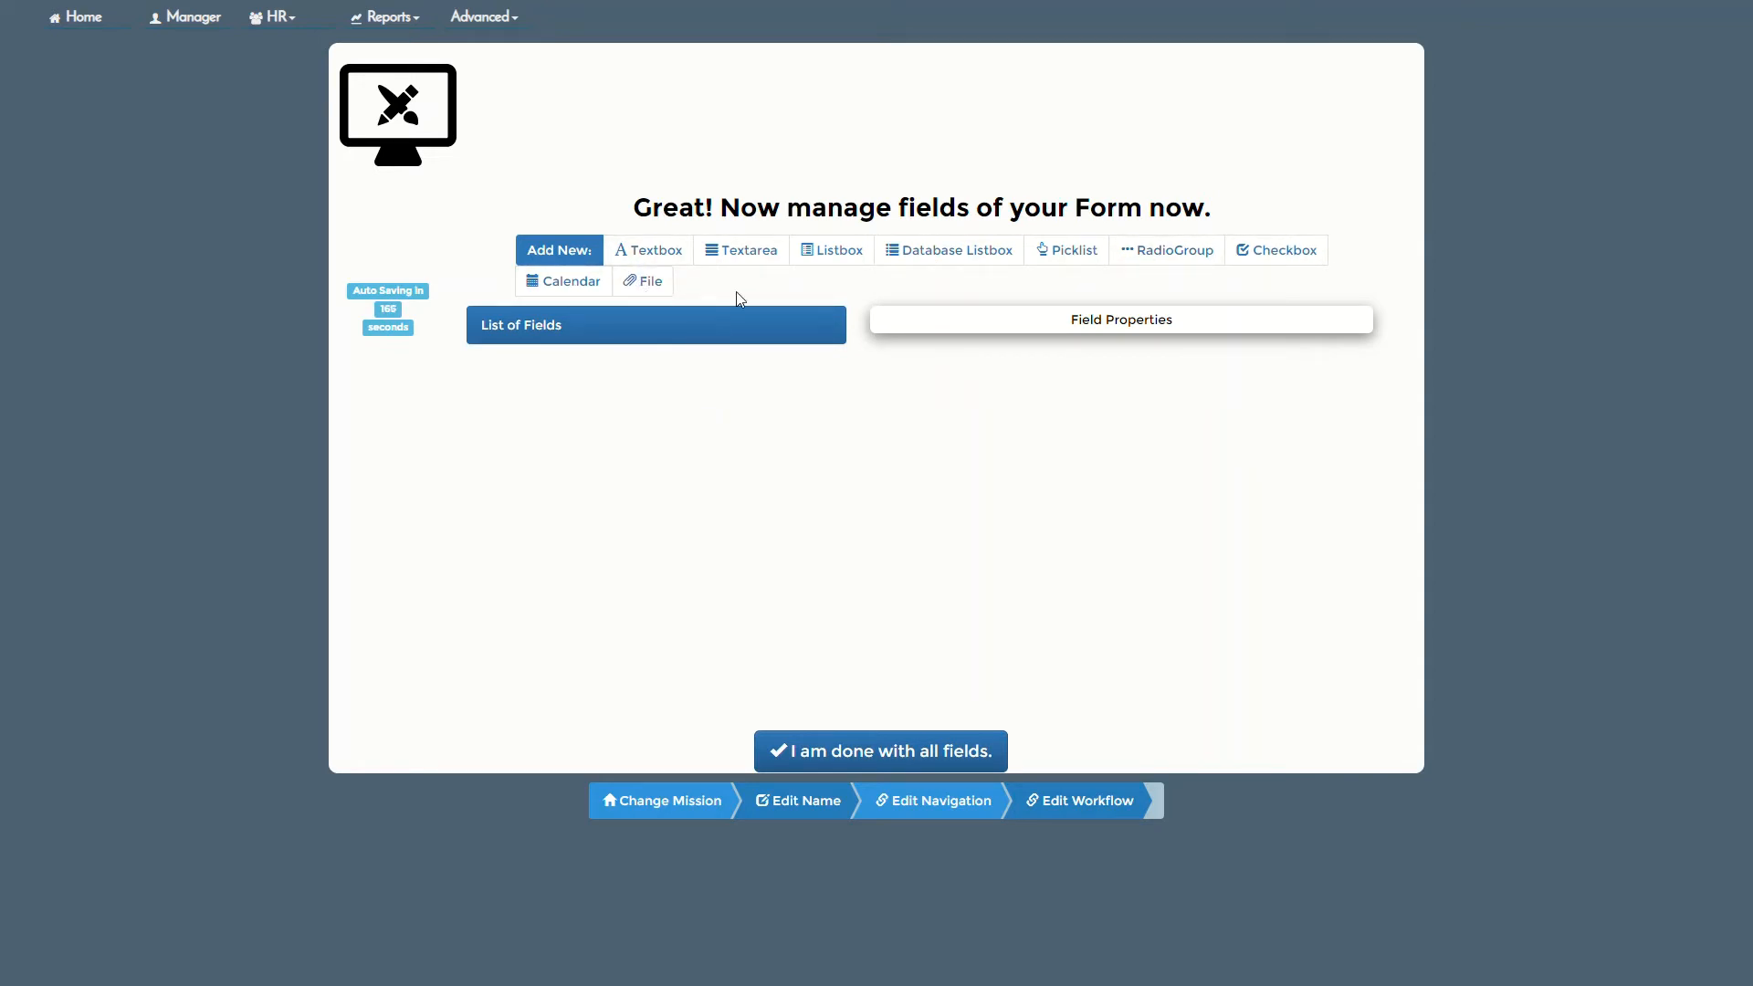
- Add a mandatory radio group field with "Available" as label and tooltip and the list values "Yes,No"
left_click(1158, 262)
double_click(933, 388)
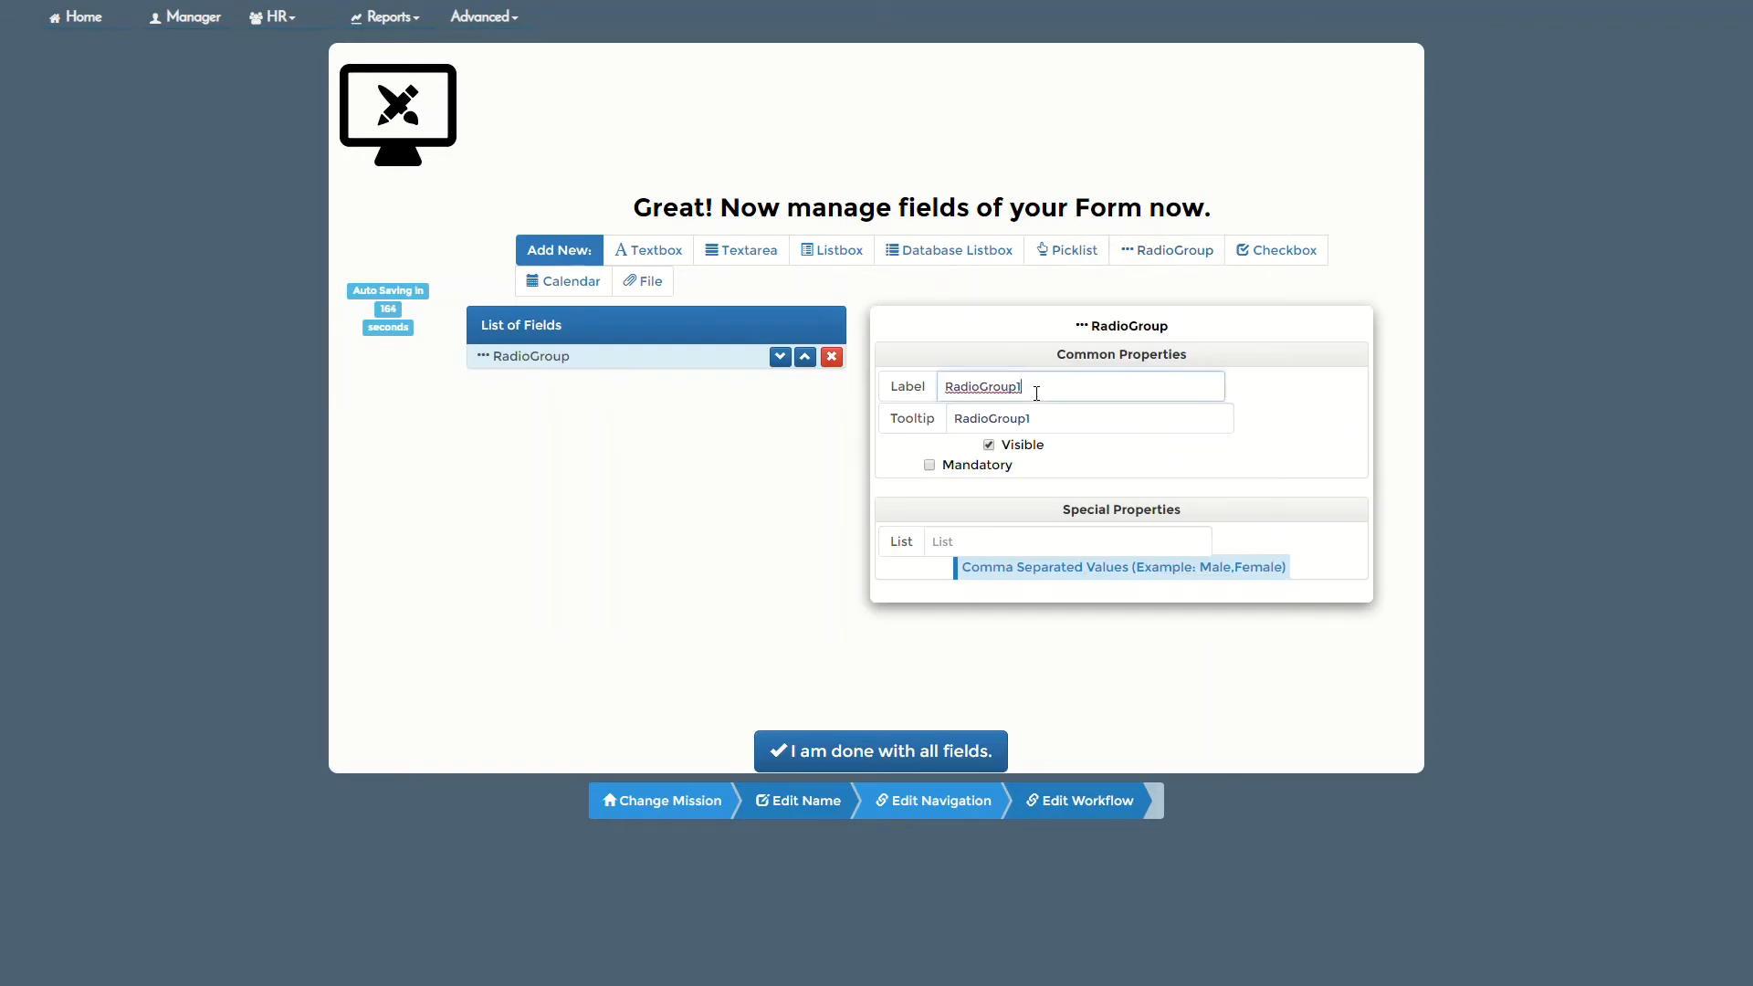
type("Available")
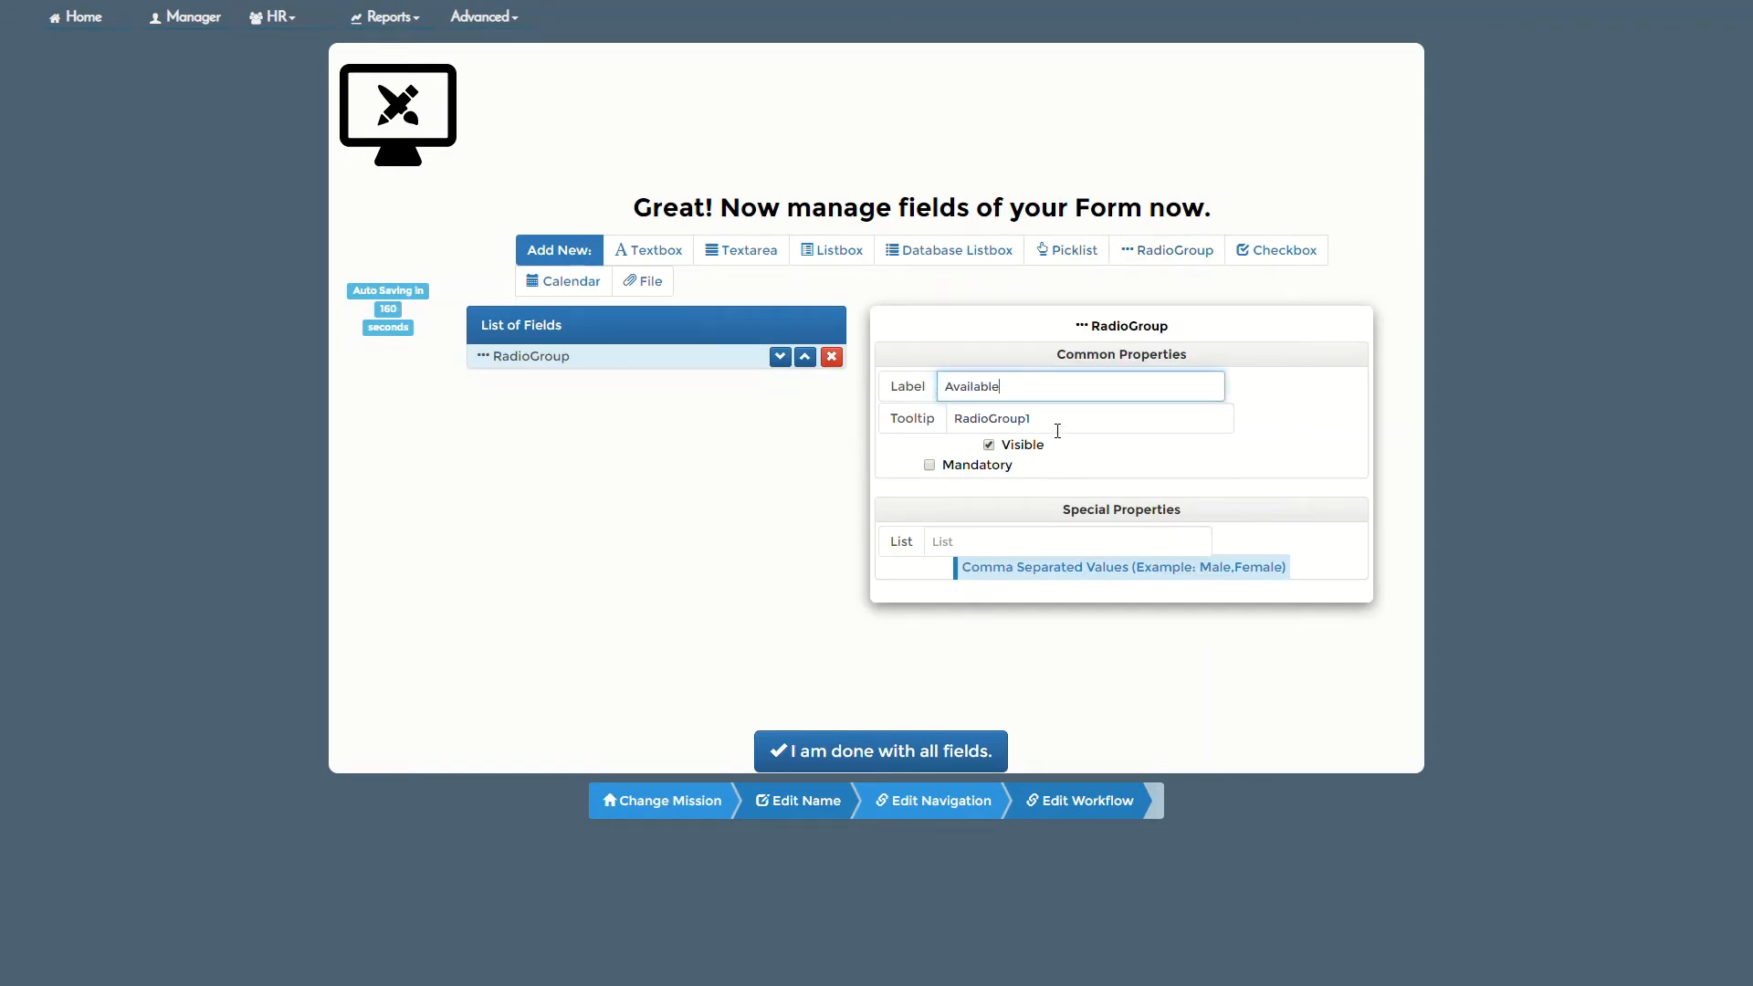
key("Tab")
type("Available")
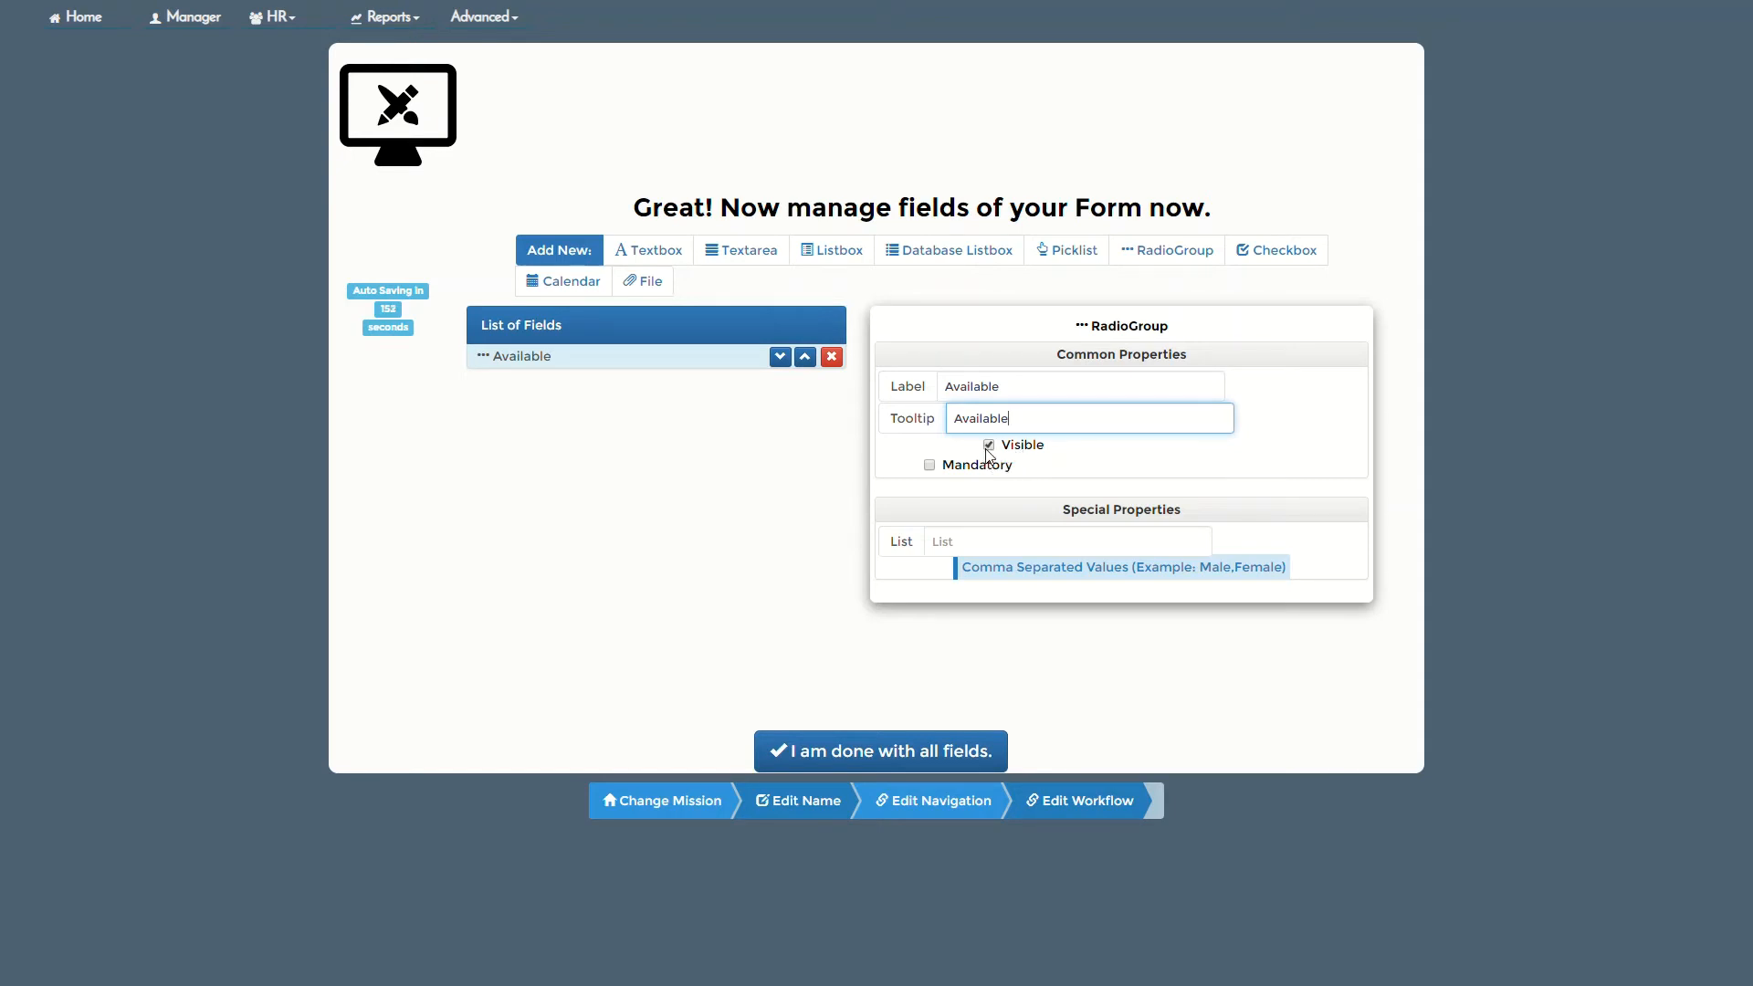
left_click(930, 465)
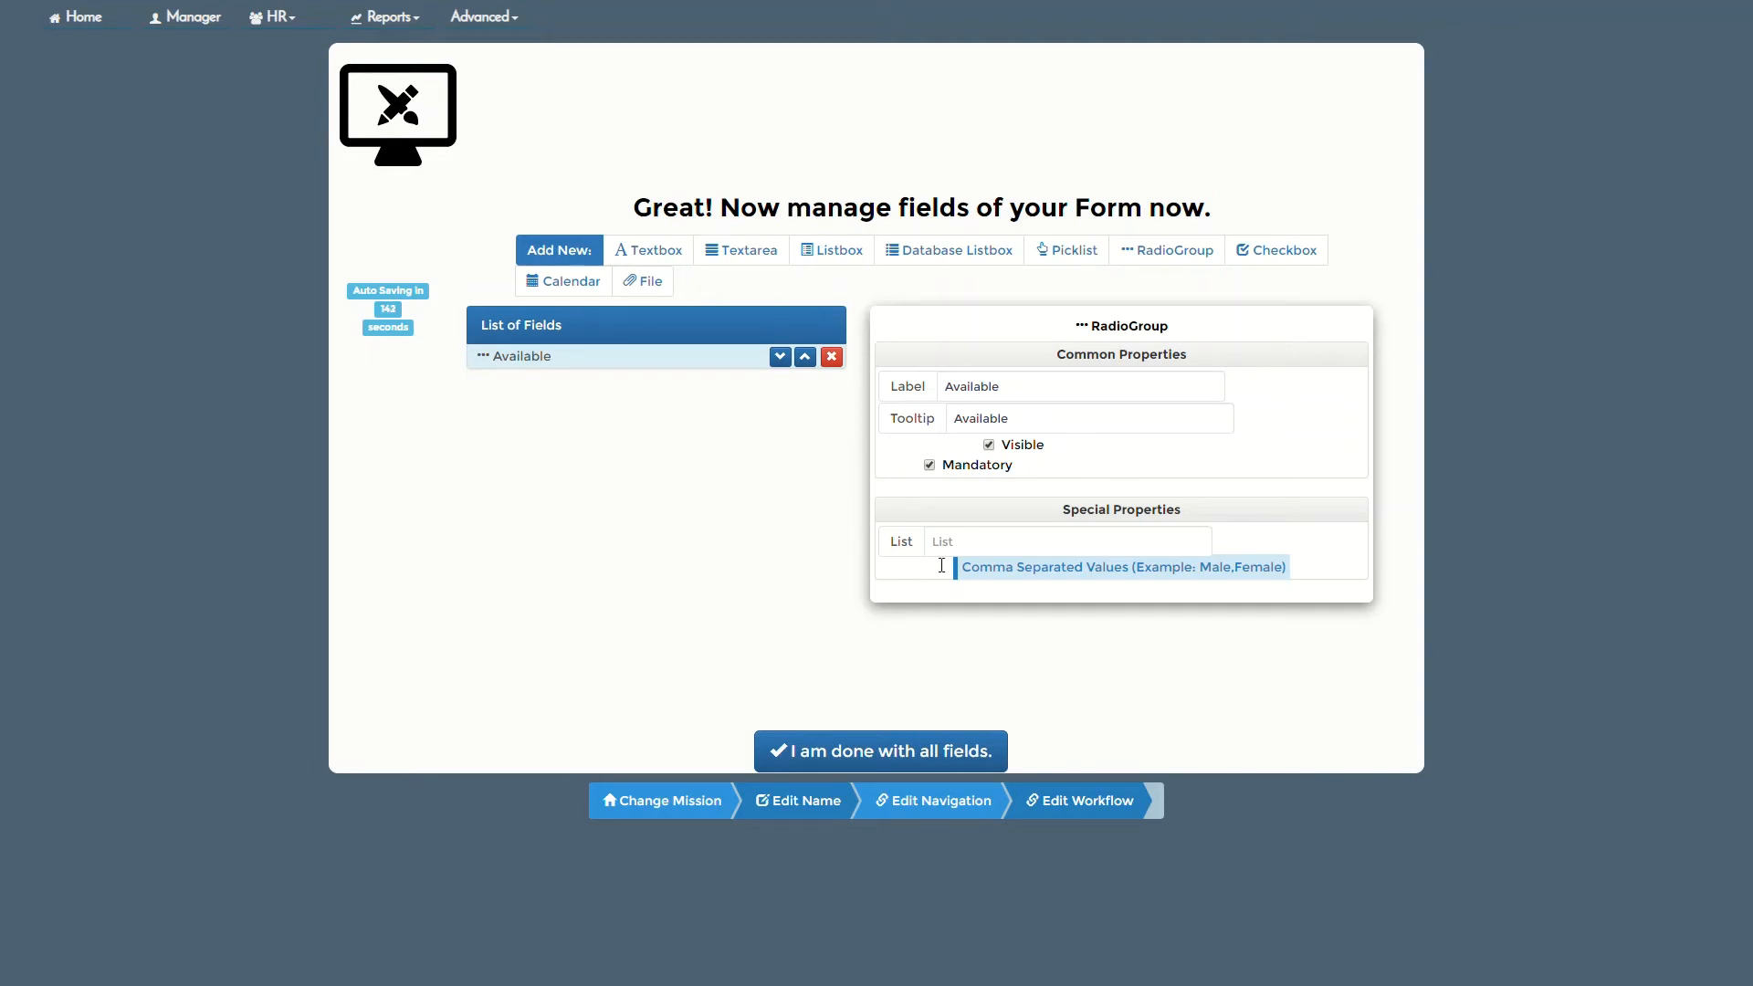
left_click(995, 543)
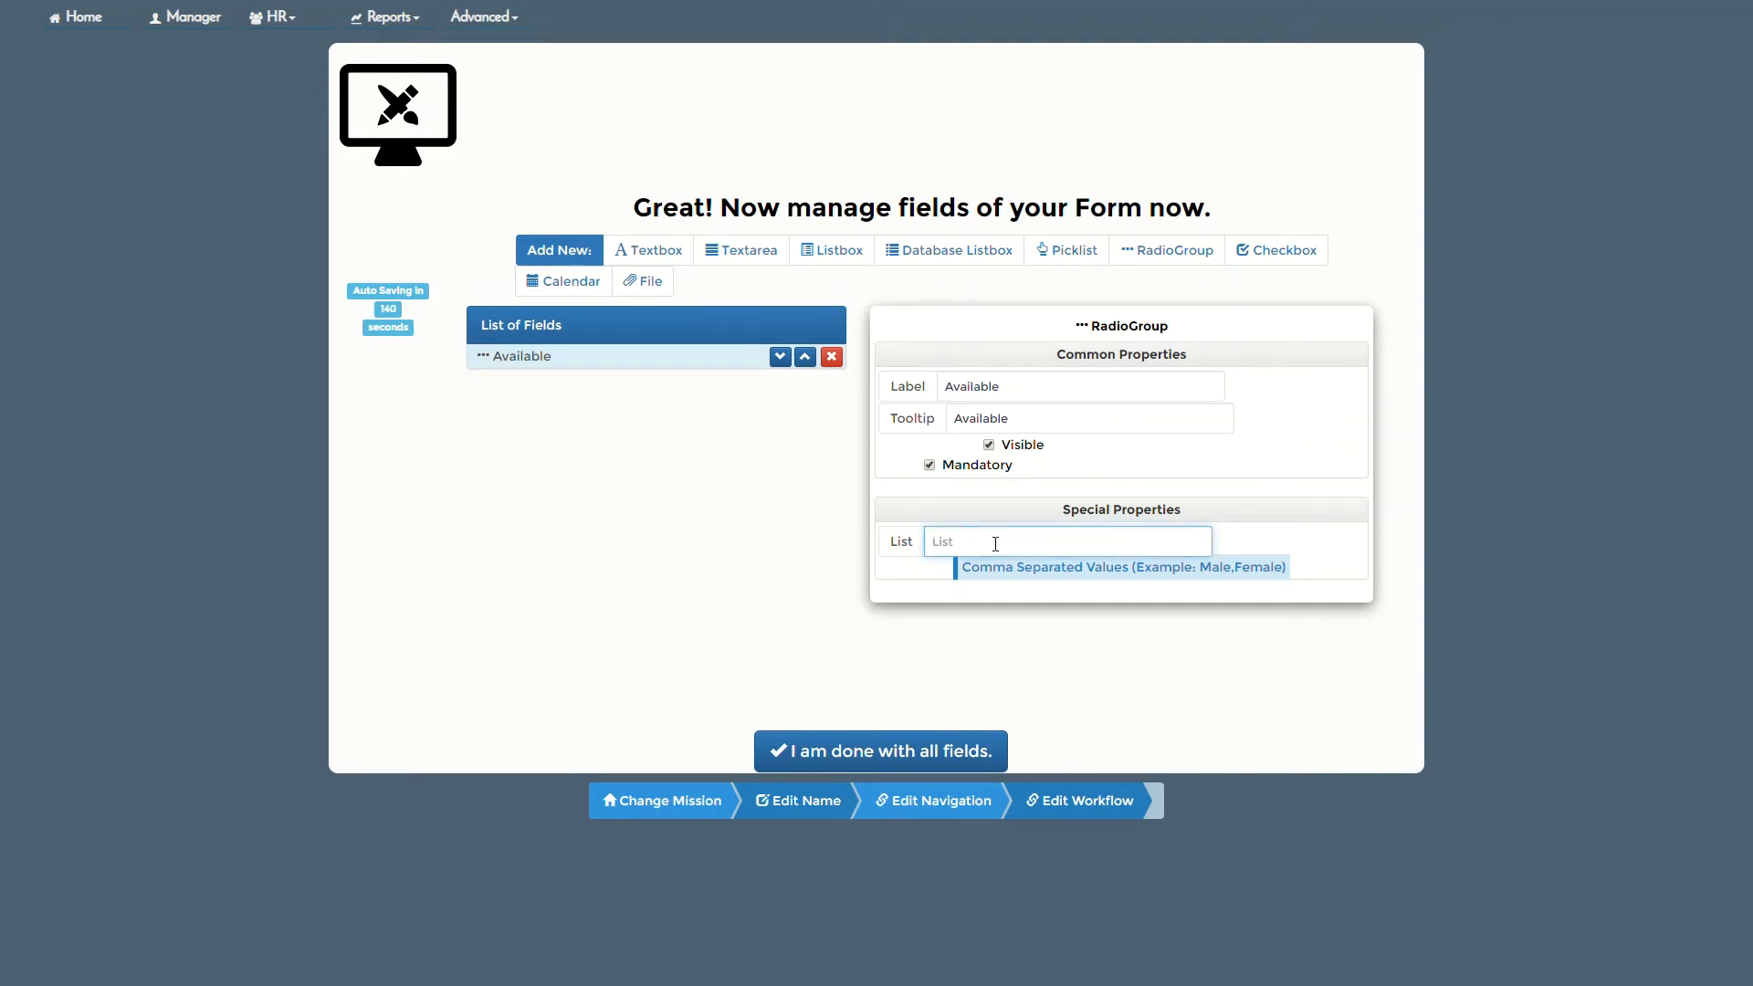
type("Yes,No")
left_click(802, 566)
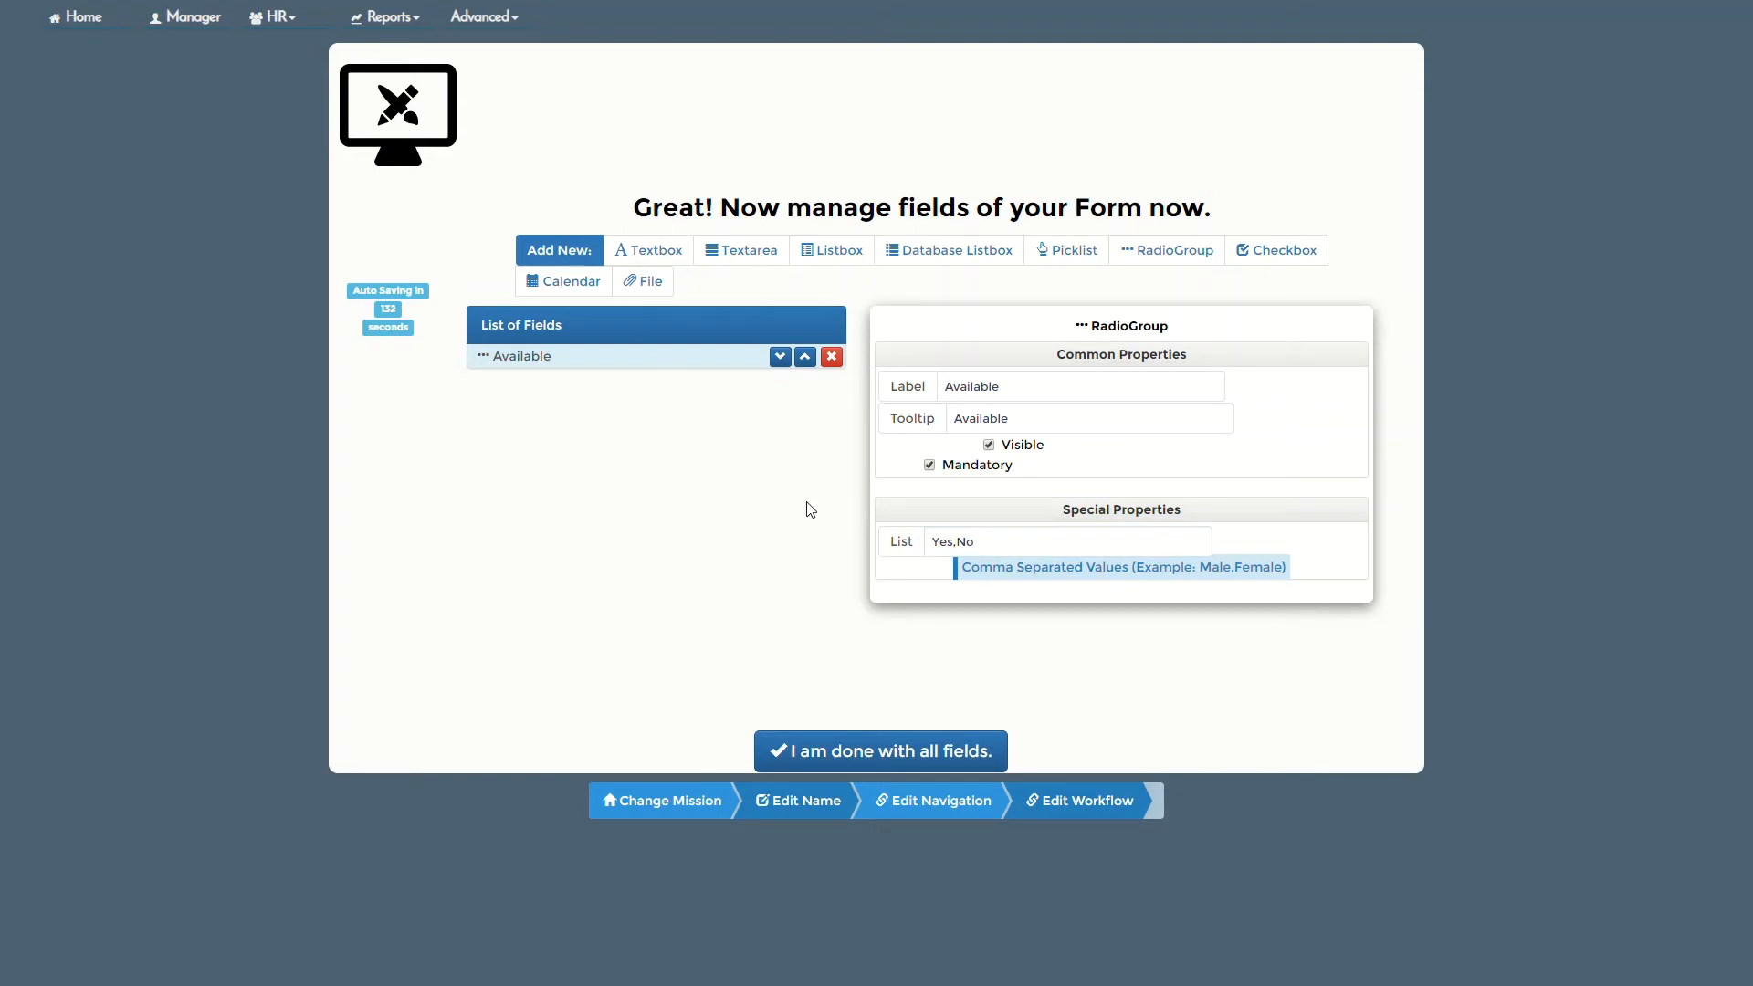
- Add a textbox field labelled "Name" with the tooltip "Enter your name here"
left_click(684, 260)
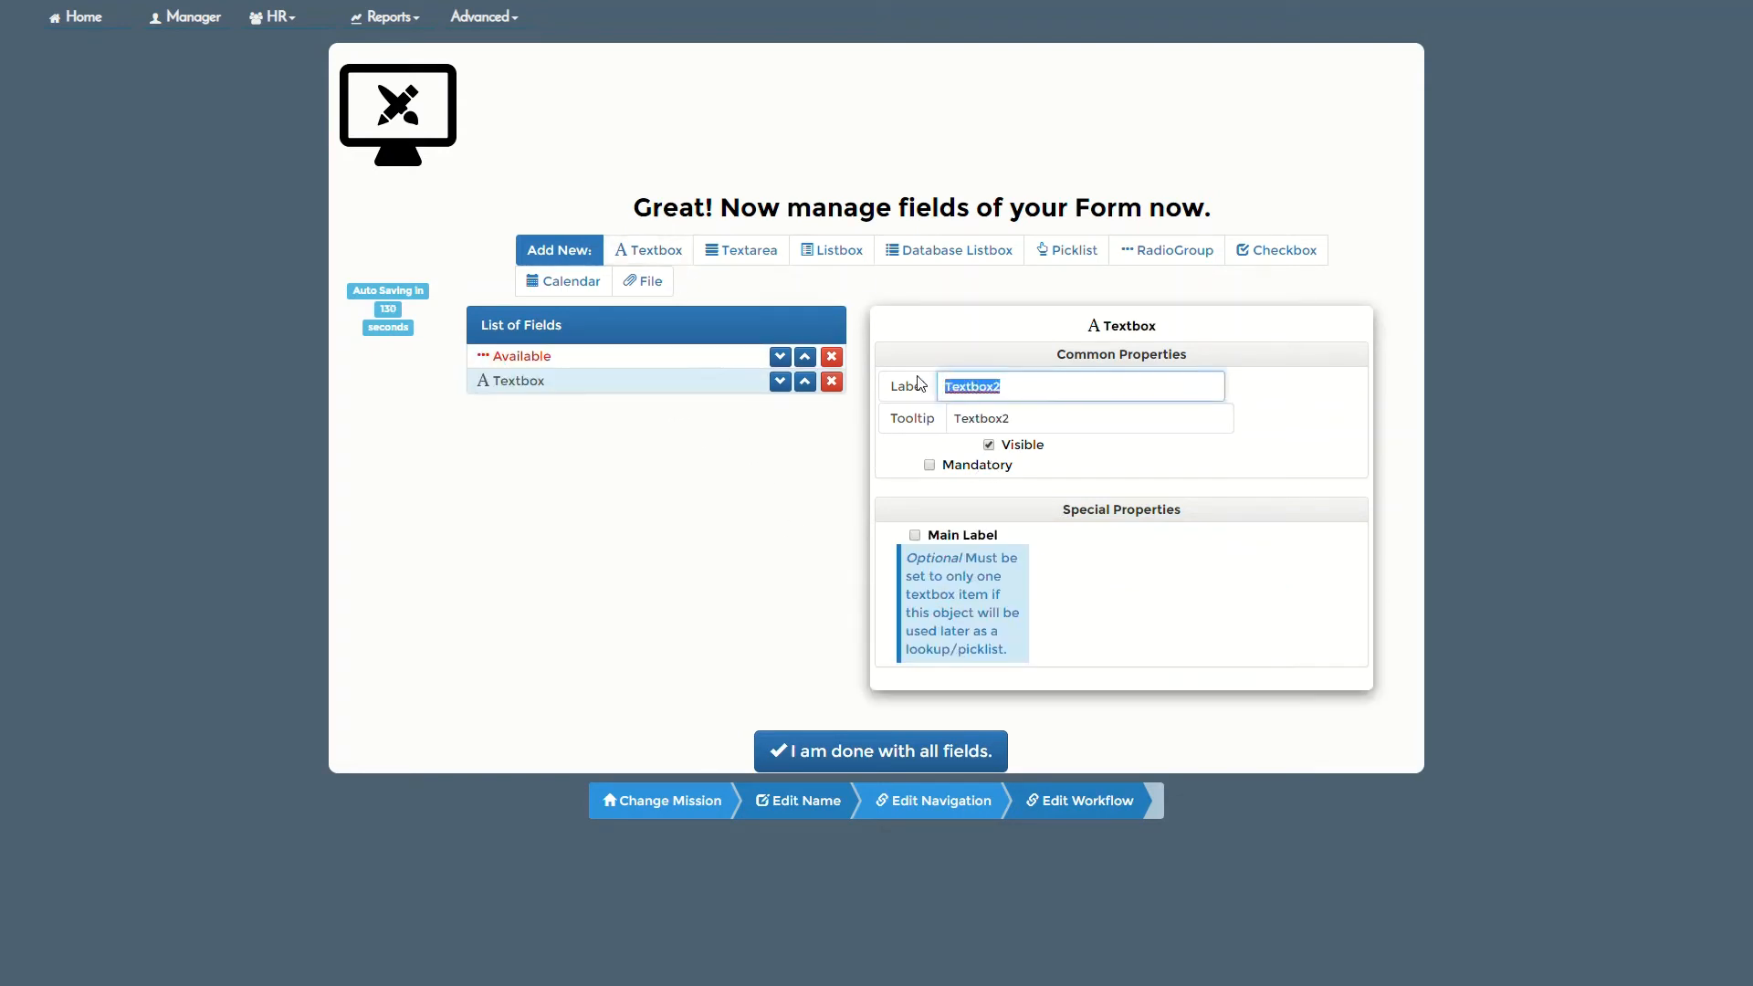
type("Name")
key("Tab")
type("Ente")
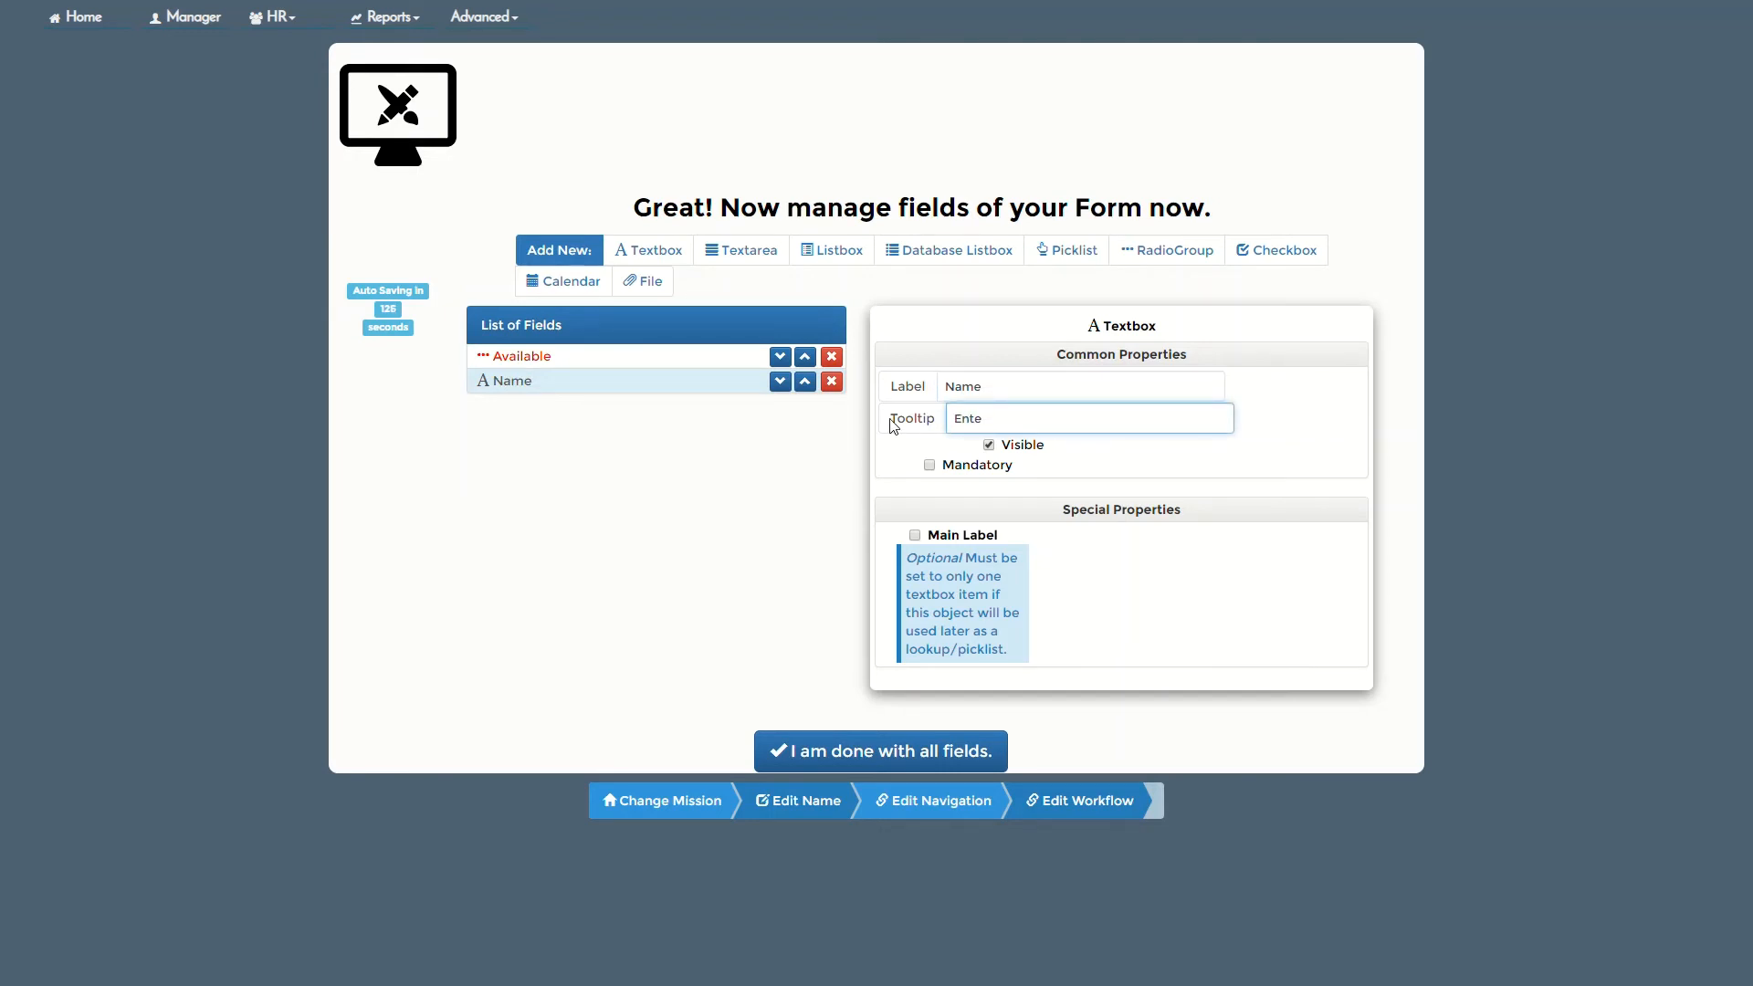
type("r your name here")
left_click(741, 529)
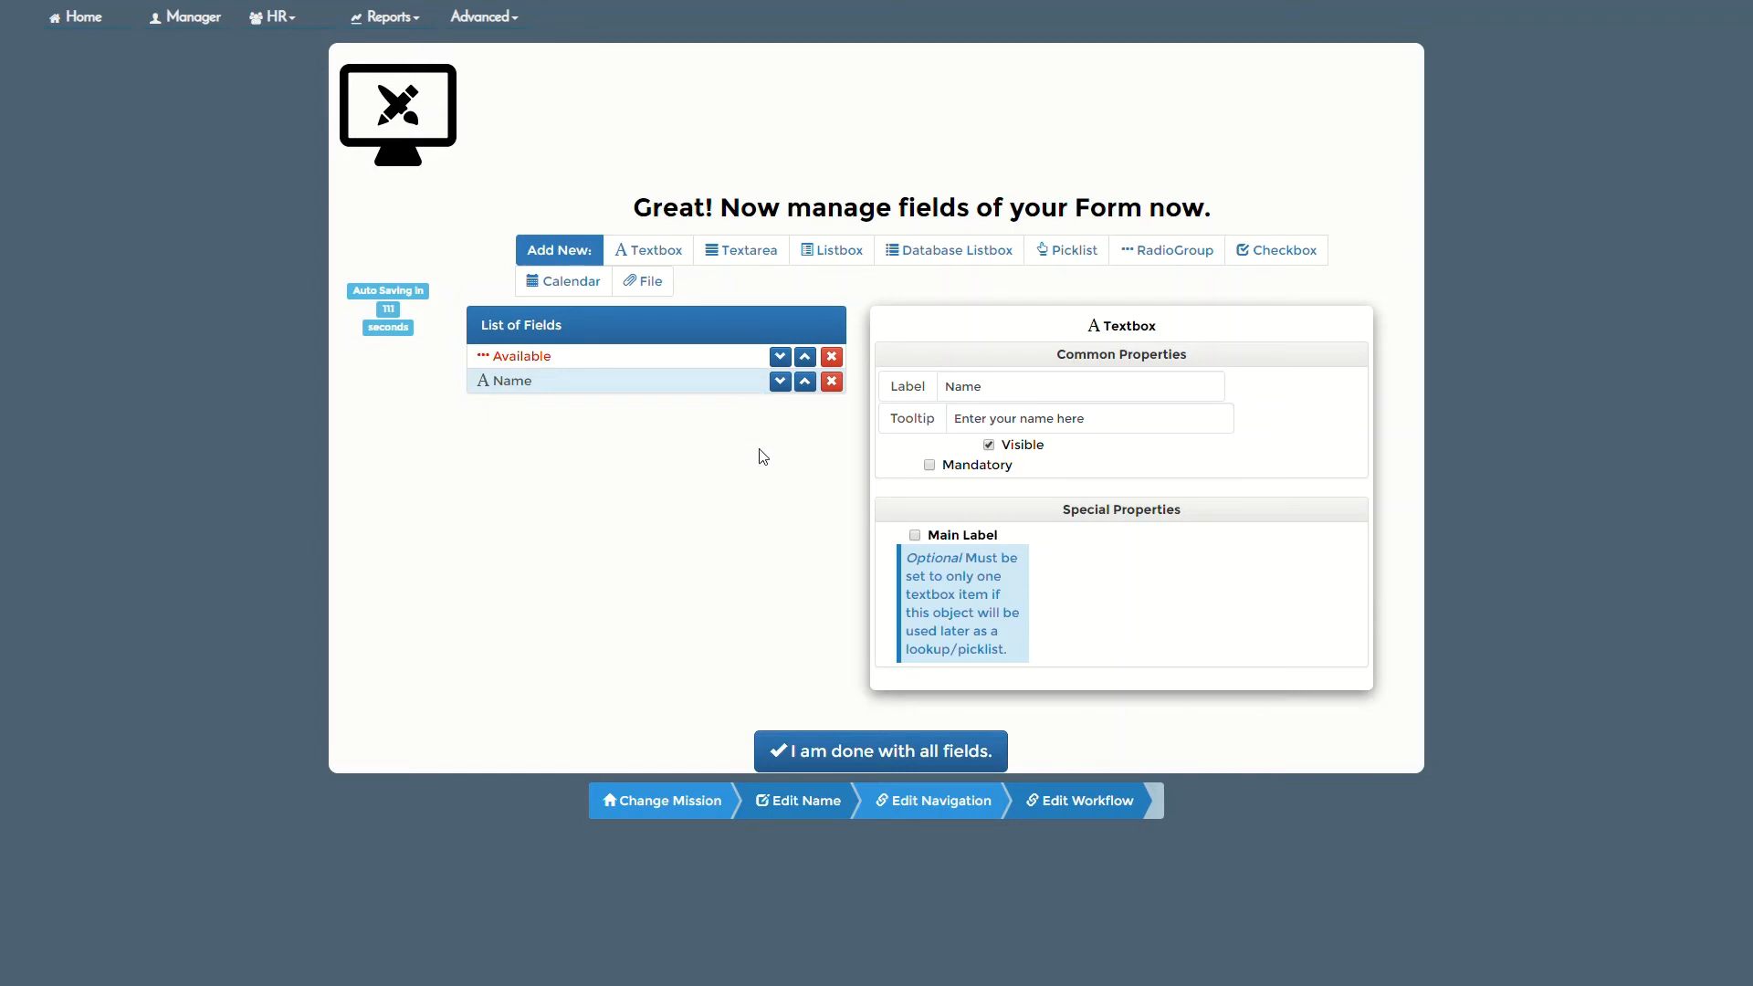
- Move the Available field below the Name field and publish the form
left_click(780, 357)
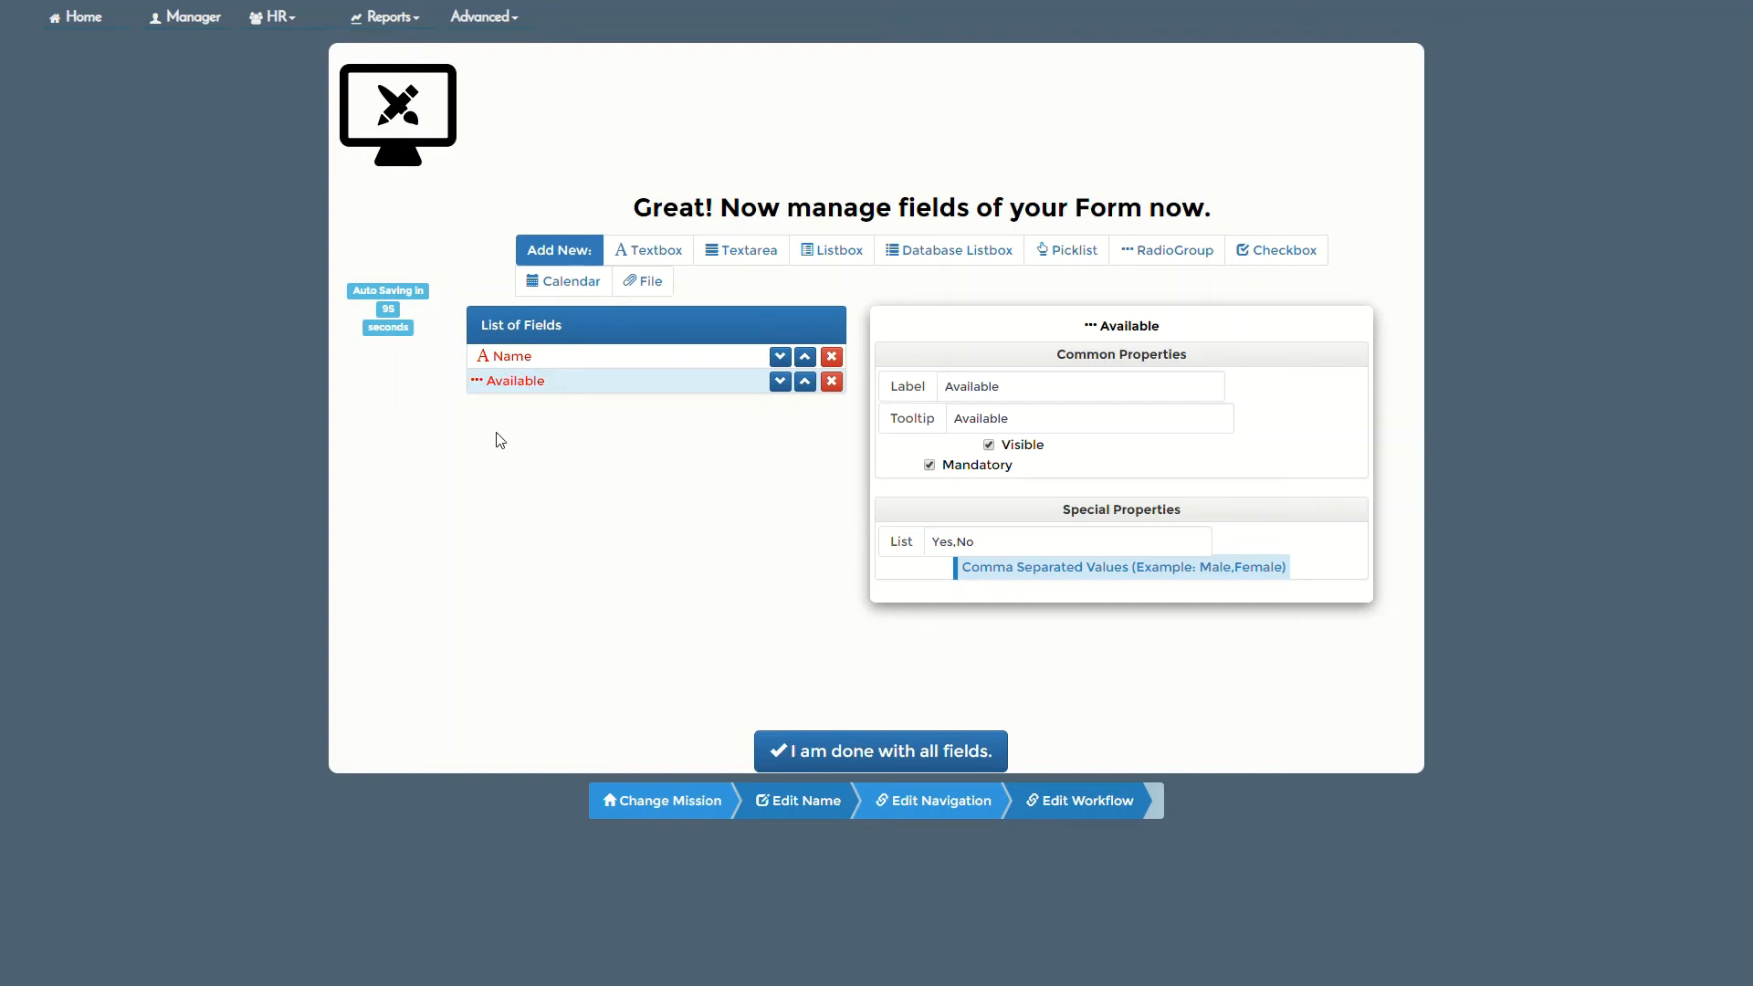
left_click(858, 758)
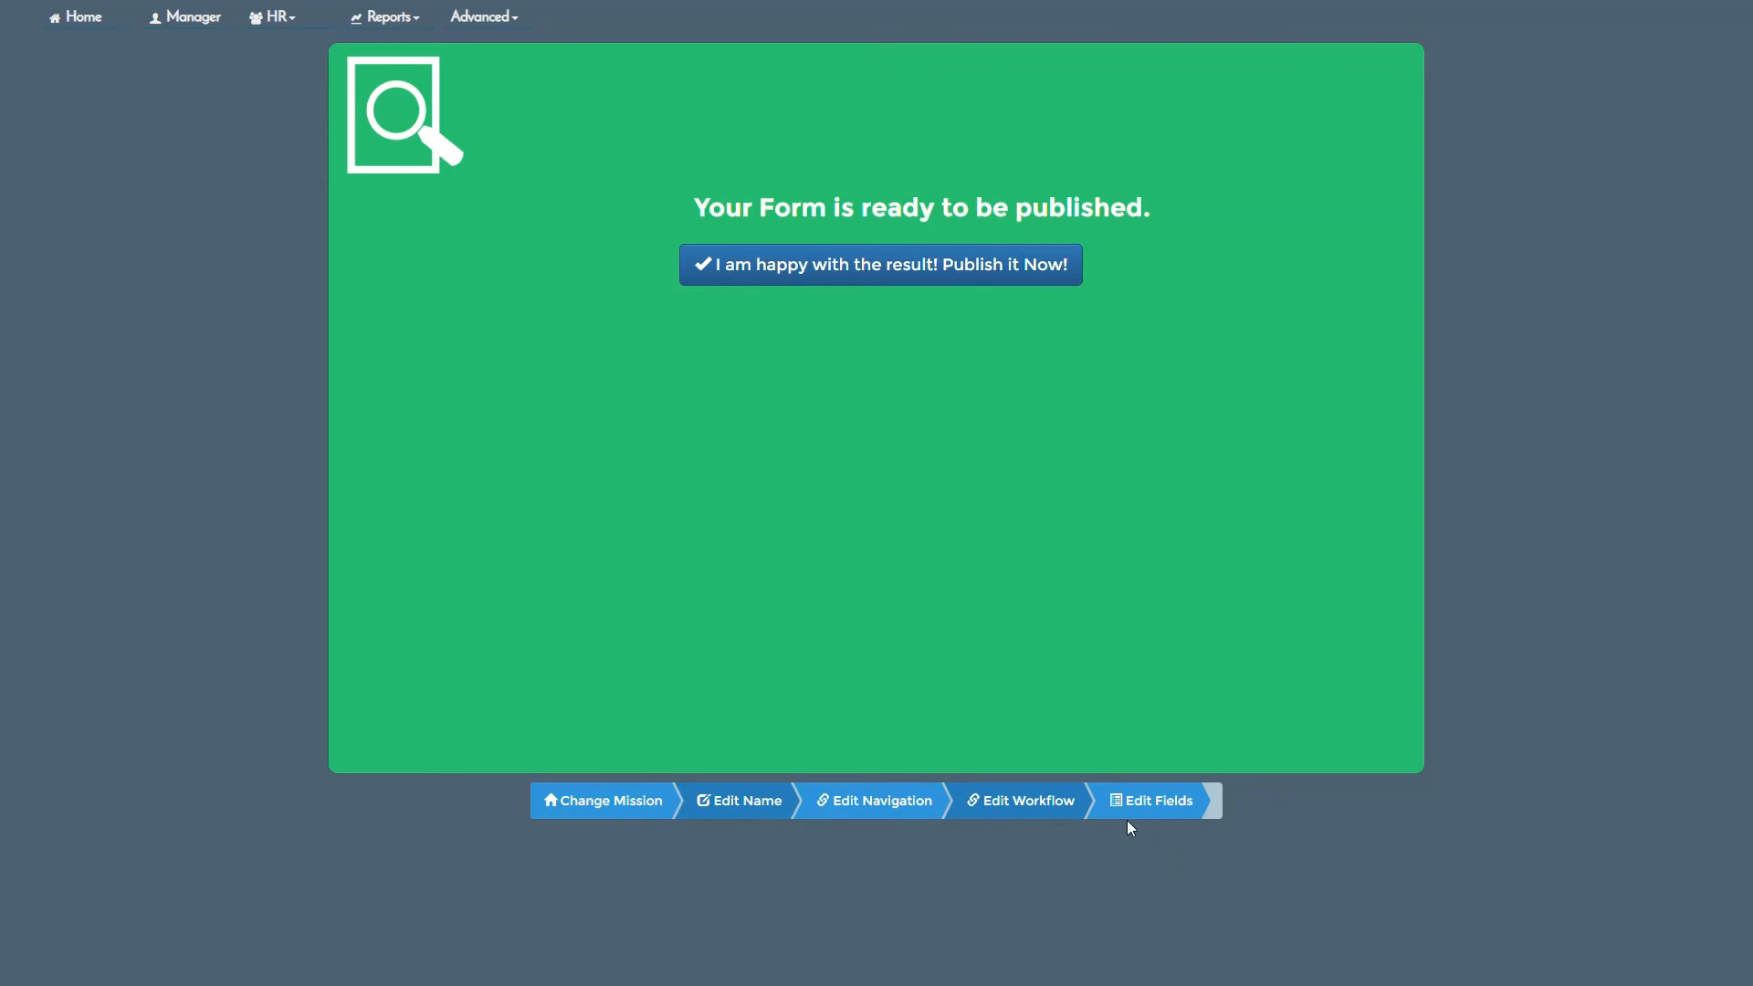
left_click(926, 275)
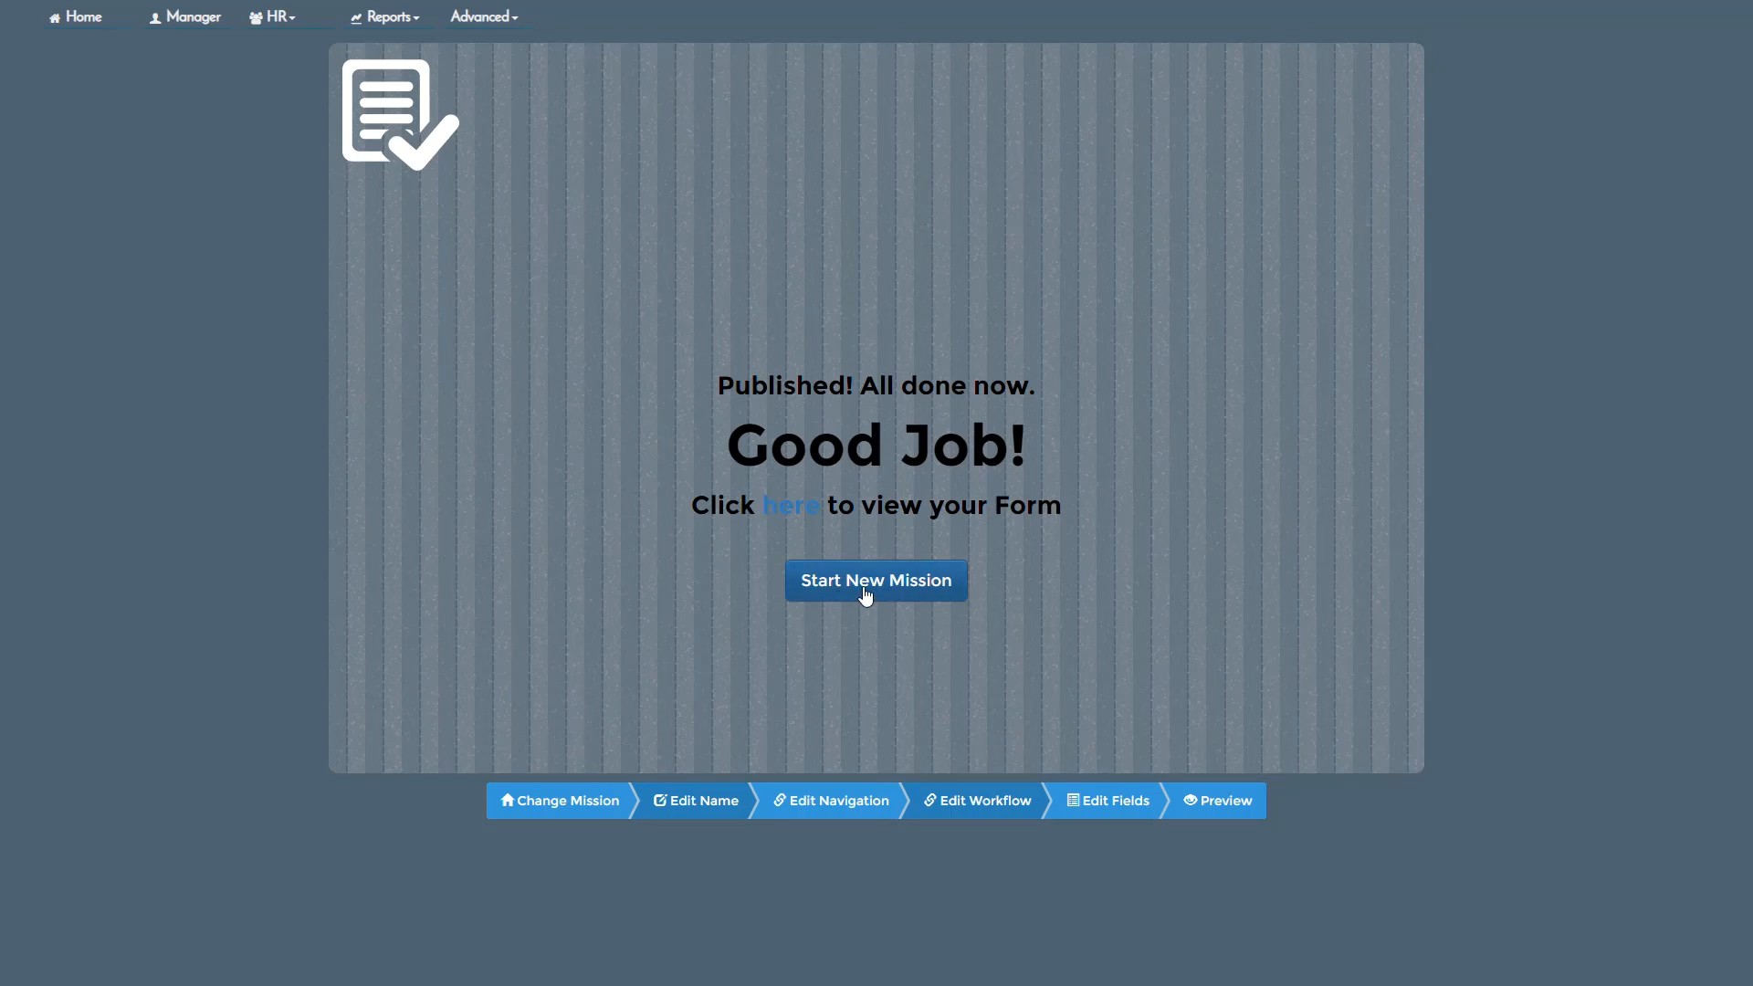
- Open the published form and fill it in with "Sample Name" as the name and No for Available
left_click(789, 511)
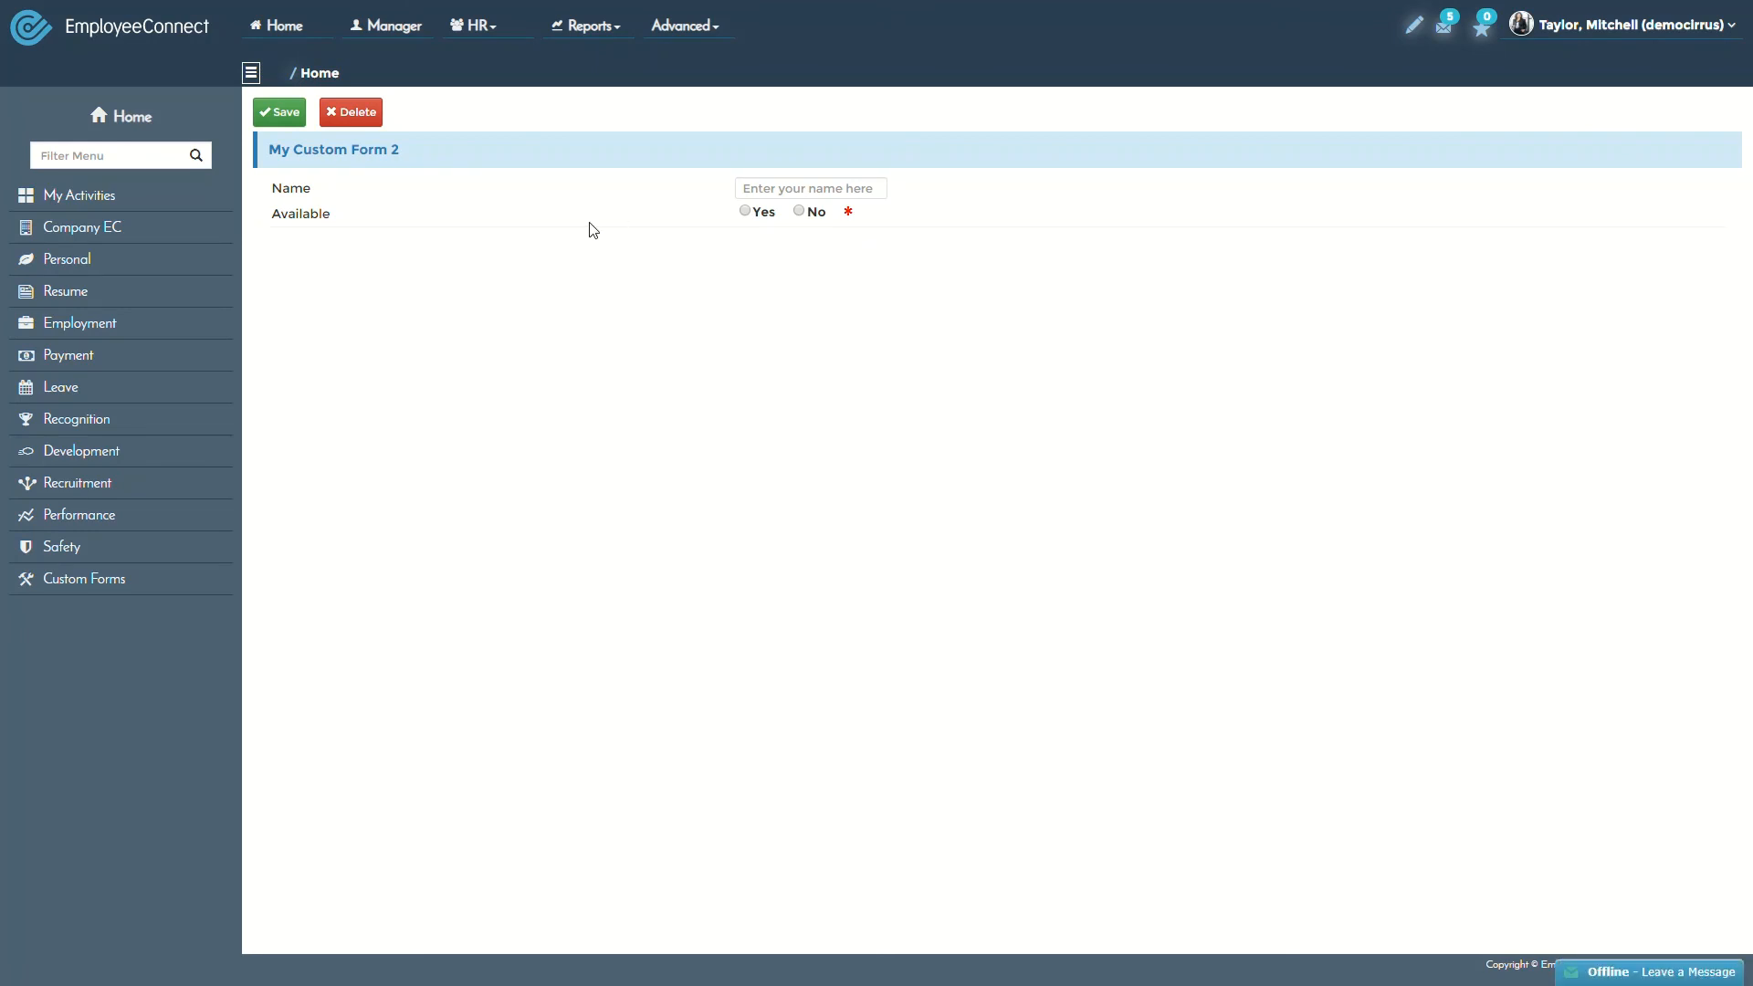
left_click(786, 196)
type("Sample Name")
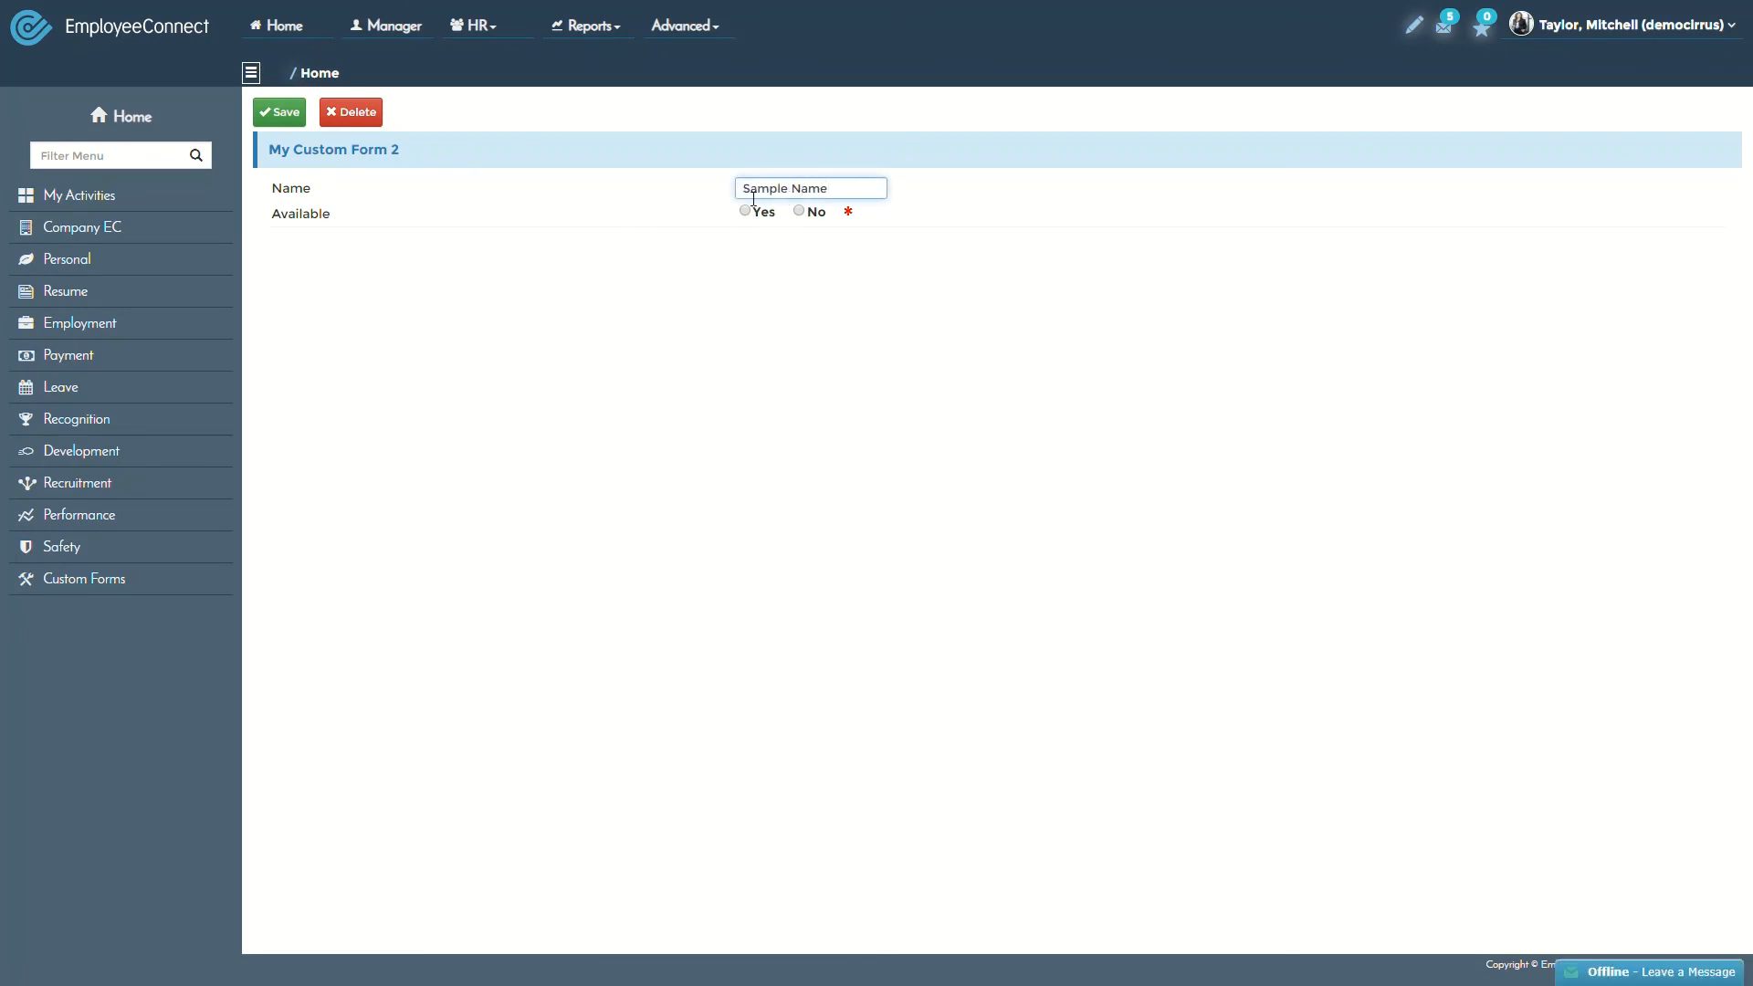
left_click(799, 211)
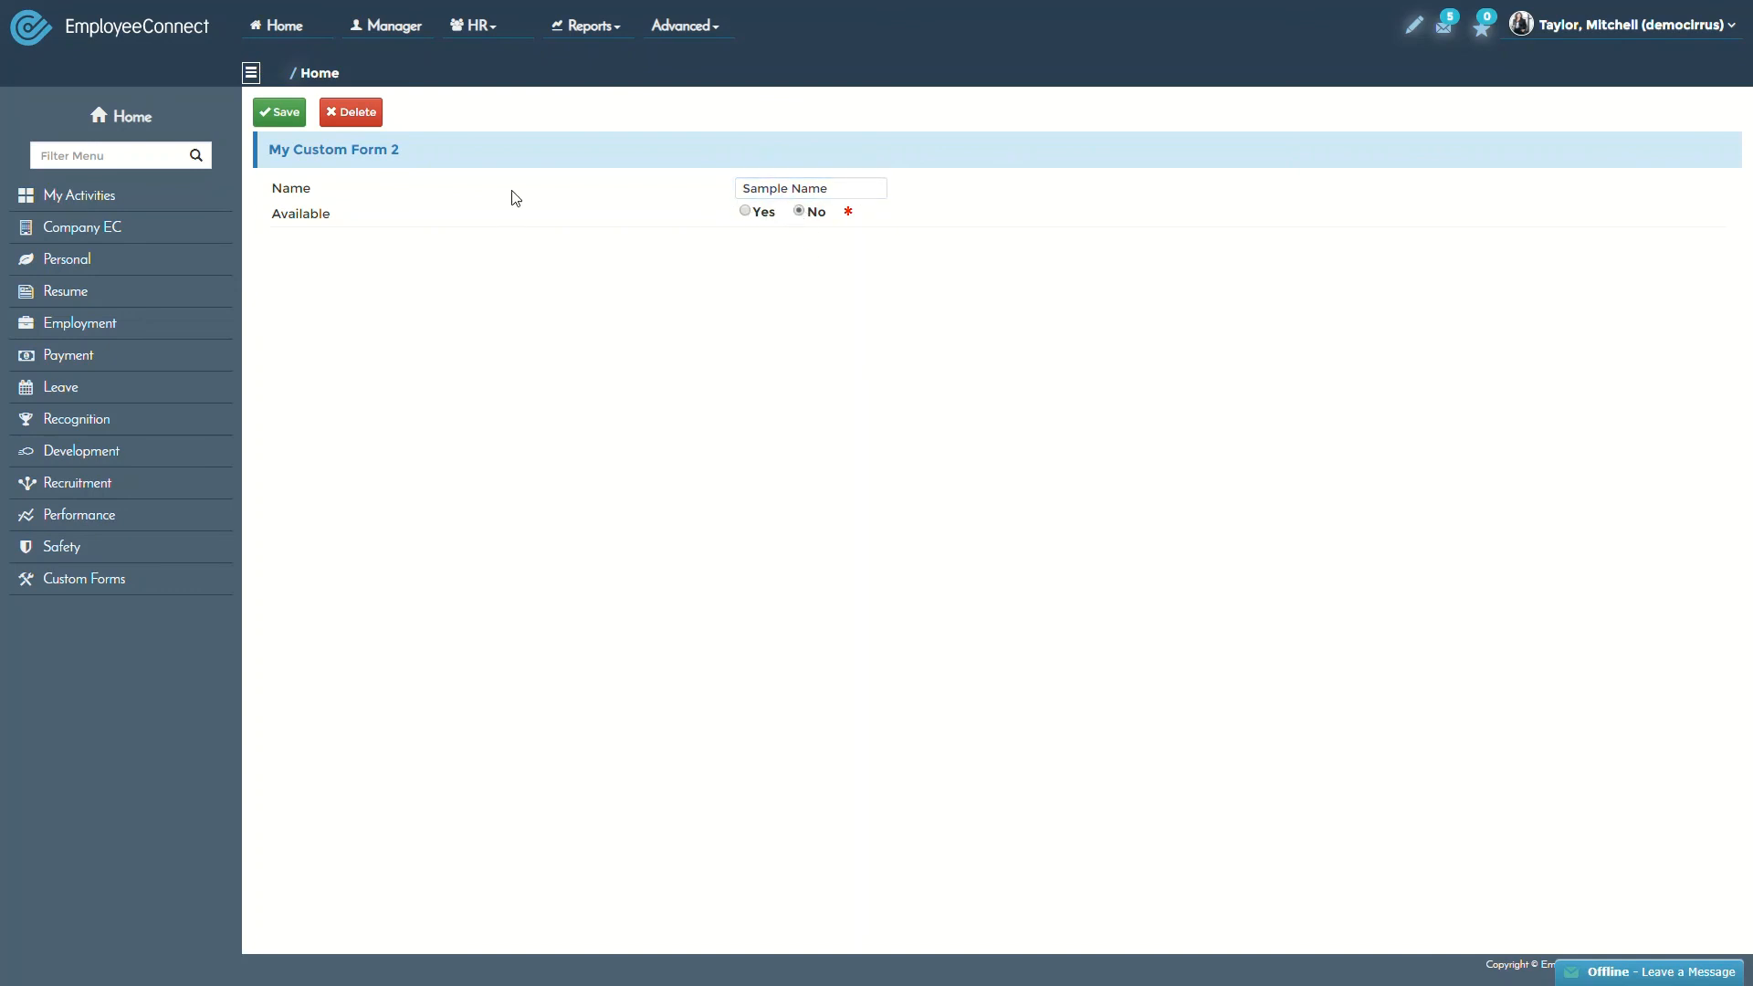